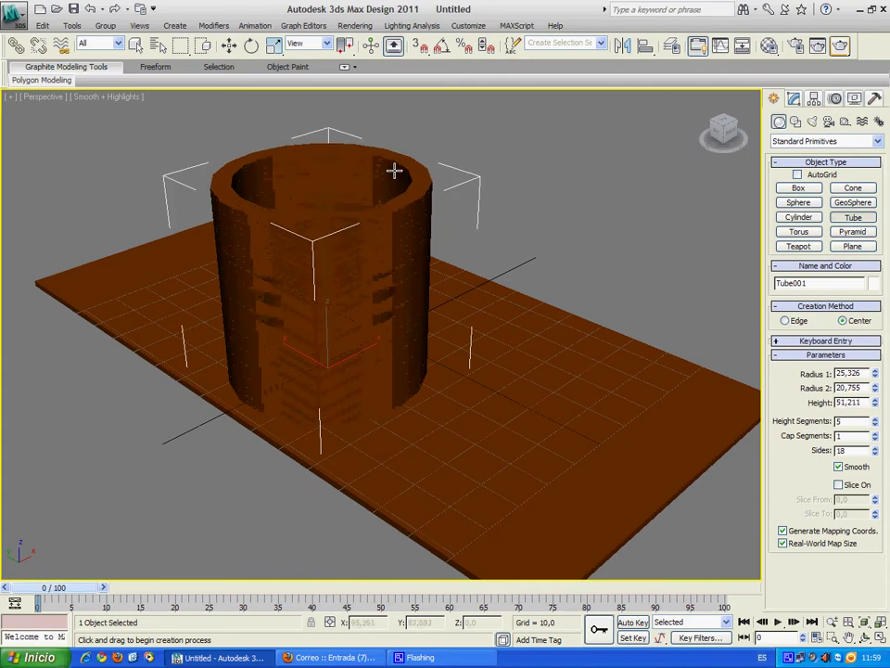
Step: Show edged faces in the perspective view and set the tube's height segments to 9
{"action": "left_click", "coordinate": [114, 97]}
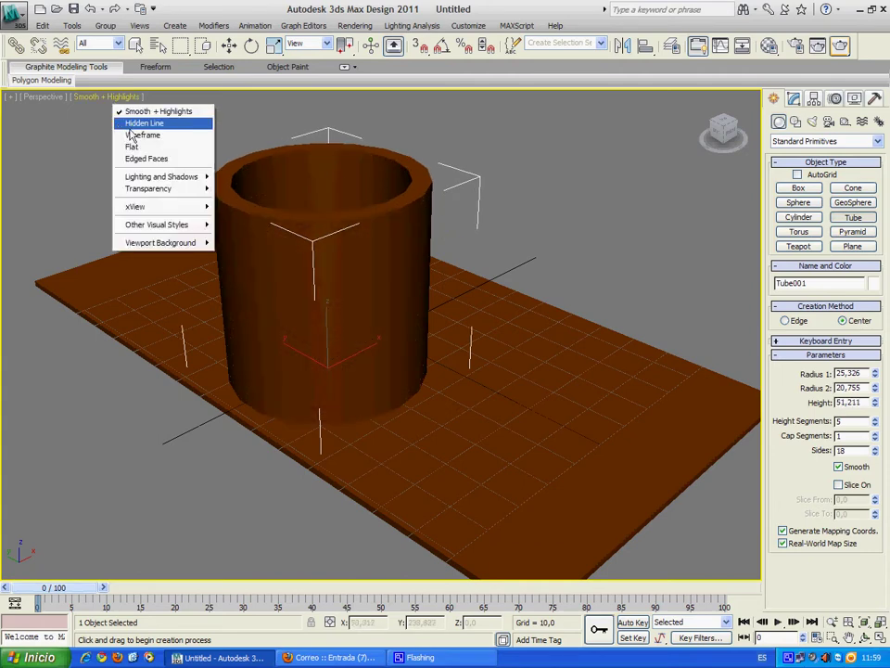
{"action": "left_click", "coordinate": [150, 159]}
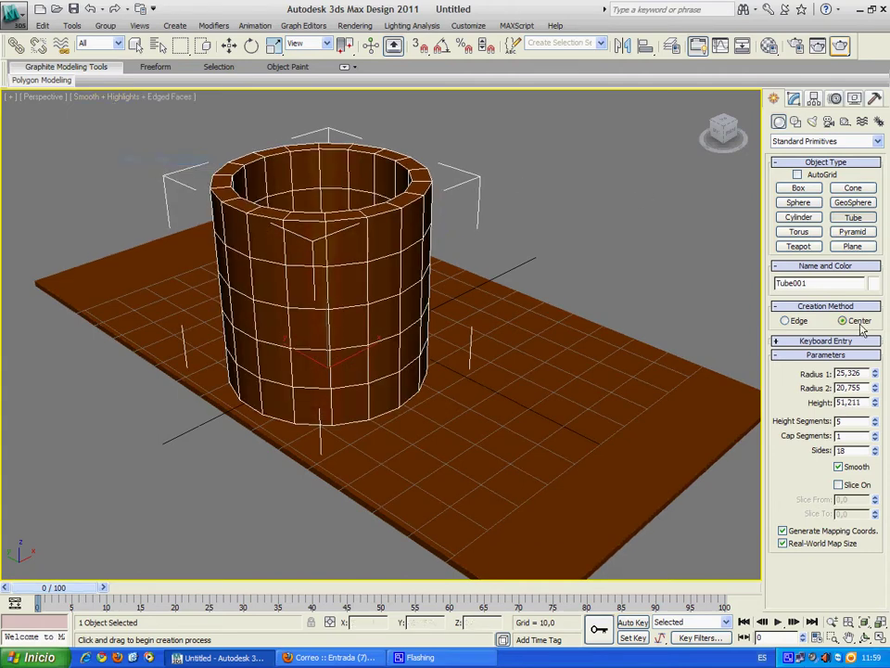
{"action": "left_click_drag", "start_coordinate": [876, 422], "coordinate": [877, 405]}
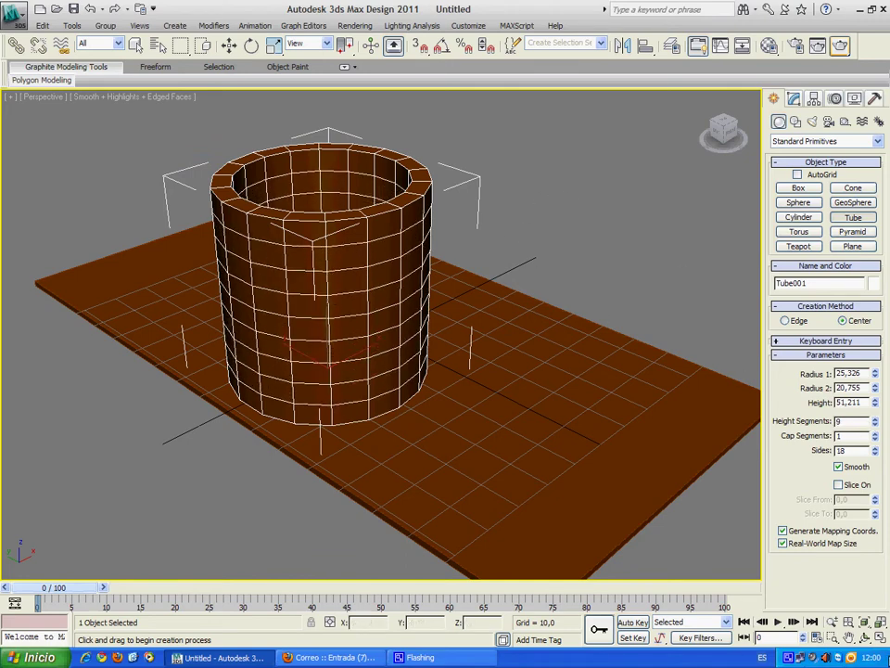
{"action": "left_click", "coordinate": [881, 639]}
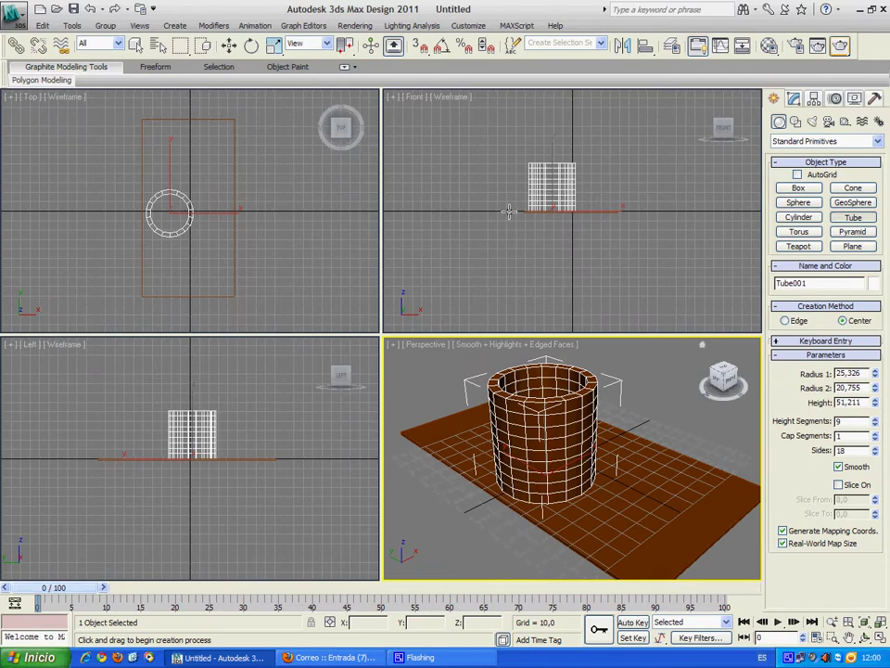
{"action": "left_click", "coordinate": [880, 621]}
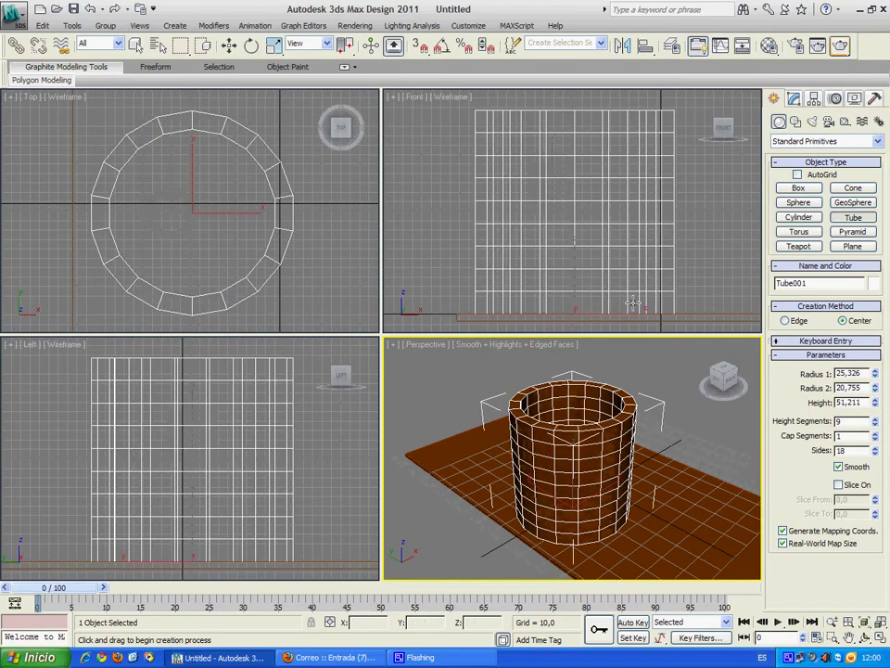
{"action": "left_click_drag", "start_coordinate": [424, 275], "coordinate": [465, 272]}
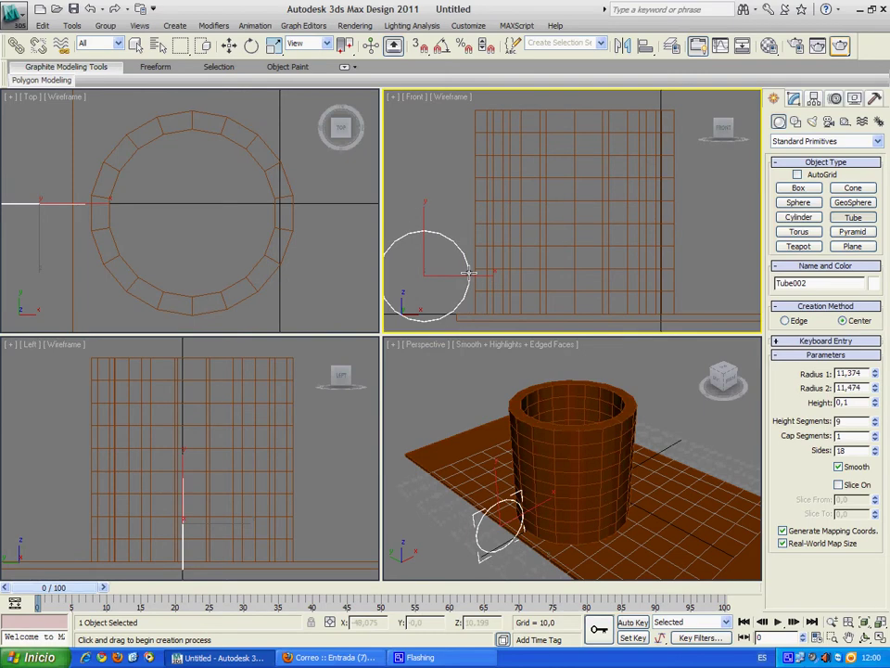
{"action": "right_click", "coordinate": [465, 273]}
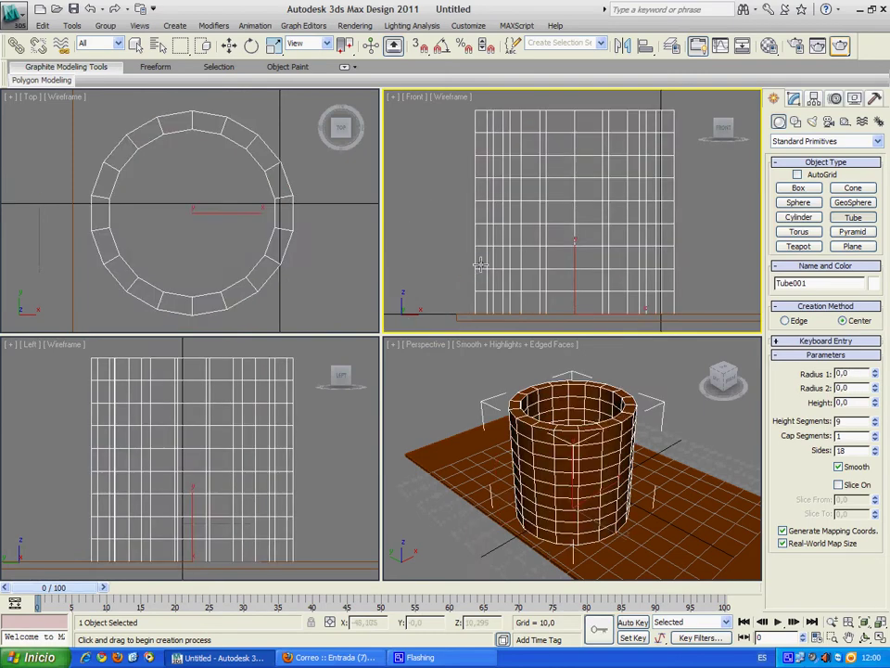
Step: Add an Edit Mesh modifier to the tube and enter its Polygon sub-object level
{"action": "left_click", "coordinate": [794, 98]}
{"action": "left_click", "coordinate": [834, 139]}
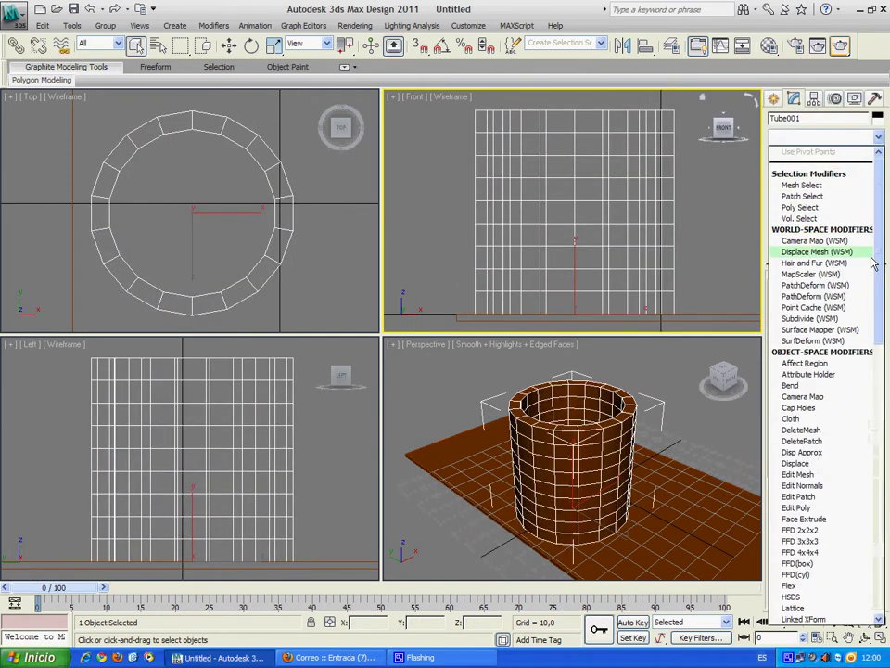
{"action": "left_click", "coordinate": [797, 474]}
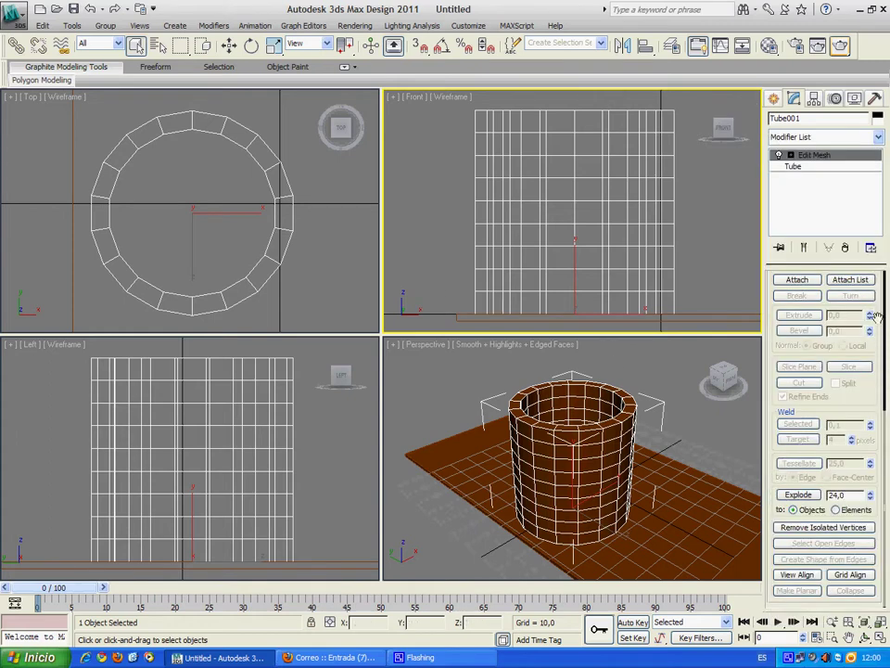
{"action": "left_click_drag", "start_coordinate": [879, 306], "coordinate": [886, 593]}
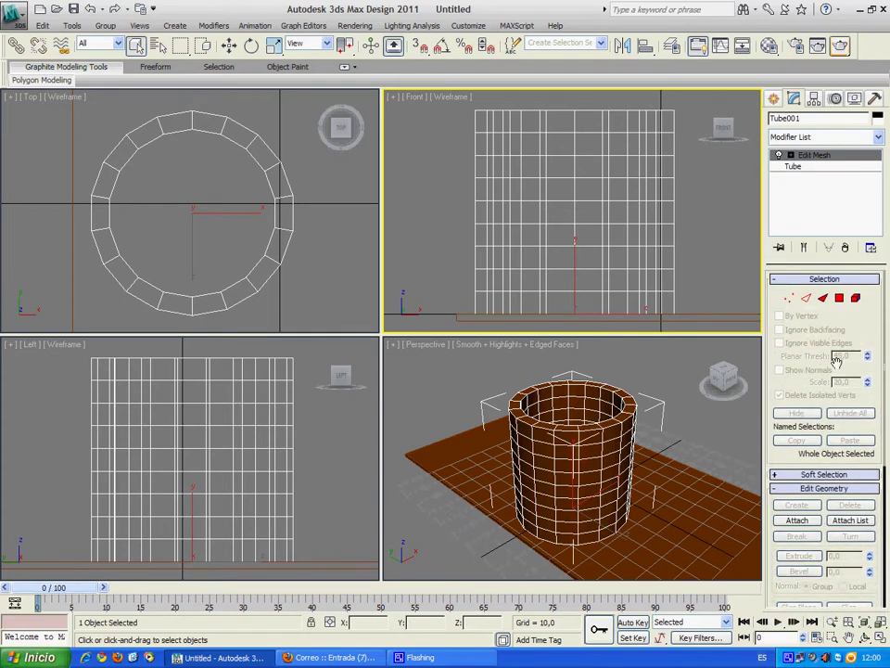
{"action": "key", "text": "4"}
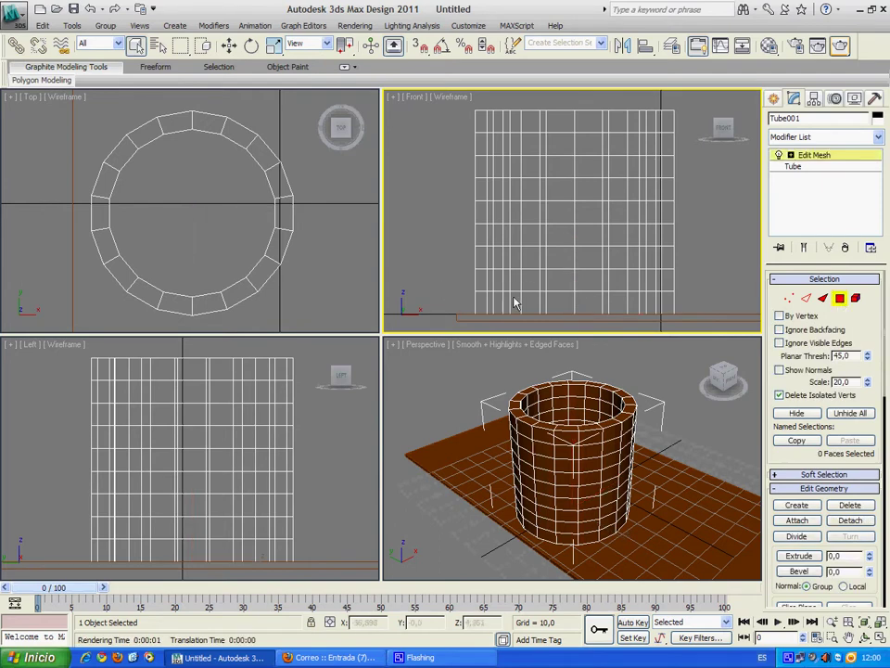
Step: Select the bottom two rows of polygons on the tube and set their material ID to 1
{"action": "left_click_drag", "start_coordinate": [438, 275], "coordinate": [729, 314]}
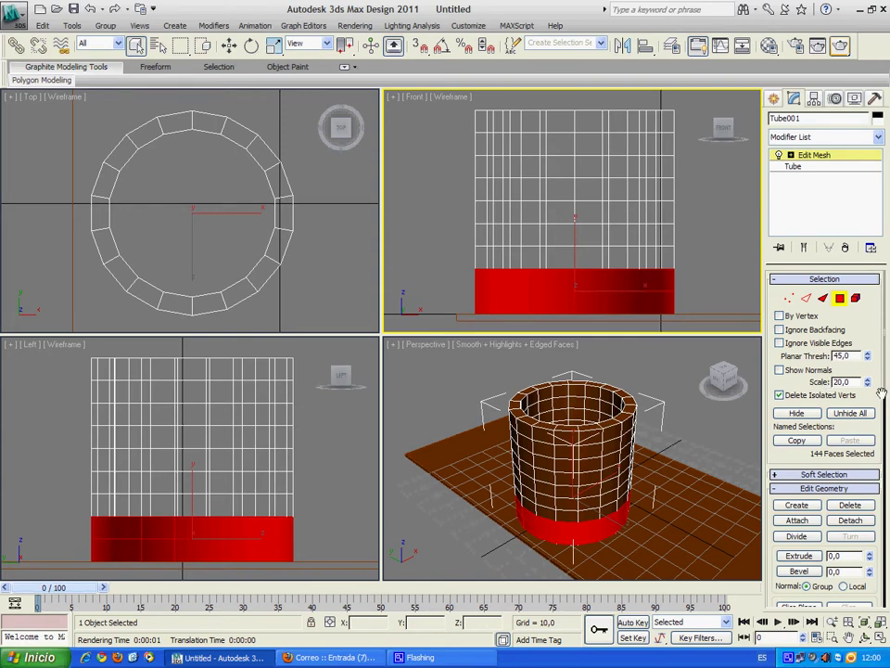
{"action": "left_click_drag", "start_coordinate": [882, 394], "coordinate": [861, 7]}
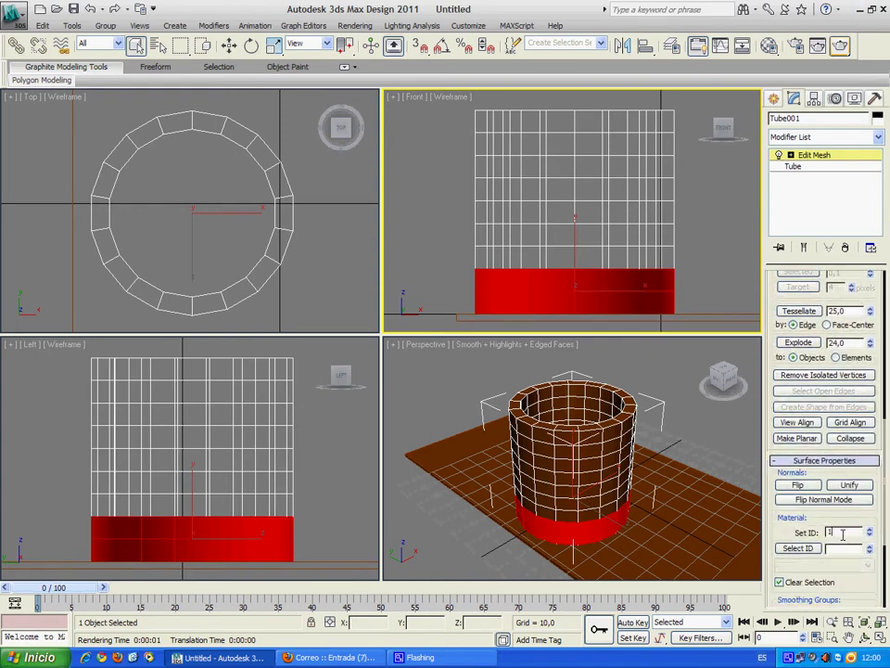
{"action": "key", "text": "Return"}
Step: Assign material IDs 2, 3 and 4 to the successive two-row polygon bands going up the tube, and ID 5 to the top row
{"action": "left_click", "coordinate": [454, 240]}
{"action": "left_click_drag", "start_coordinate": [454, 240], "coordinate": [684, 256]}
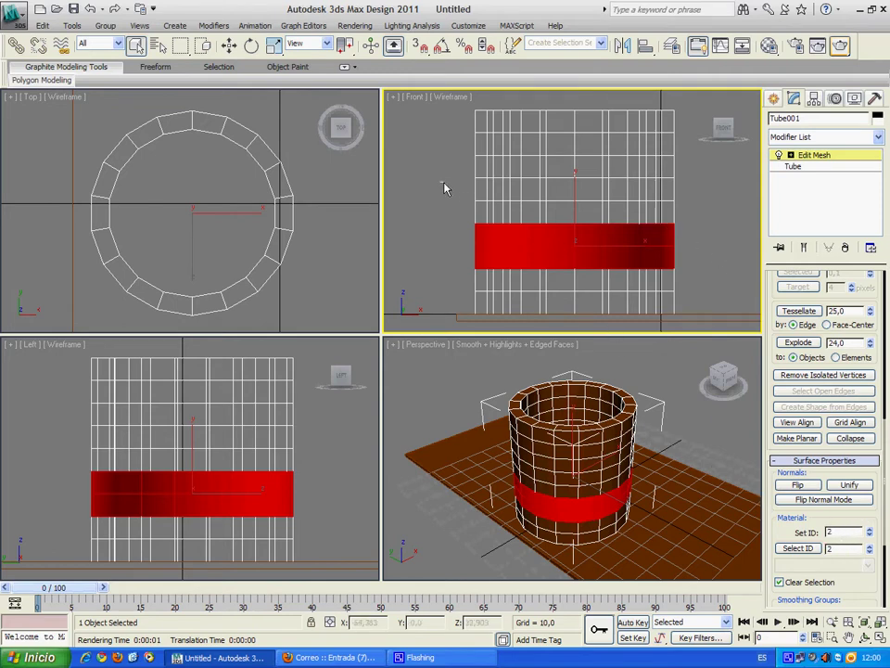
{"action": "left_click_drag", "start_coordinate": [442, 183], "coordinate": [699, 211]}
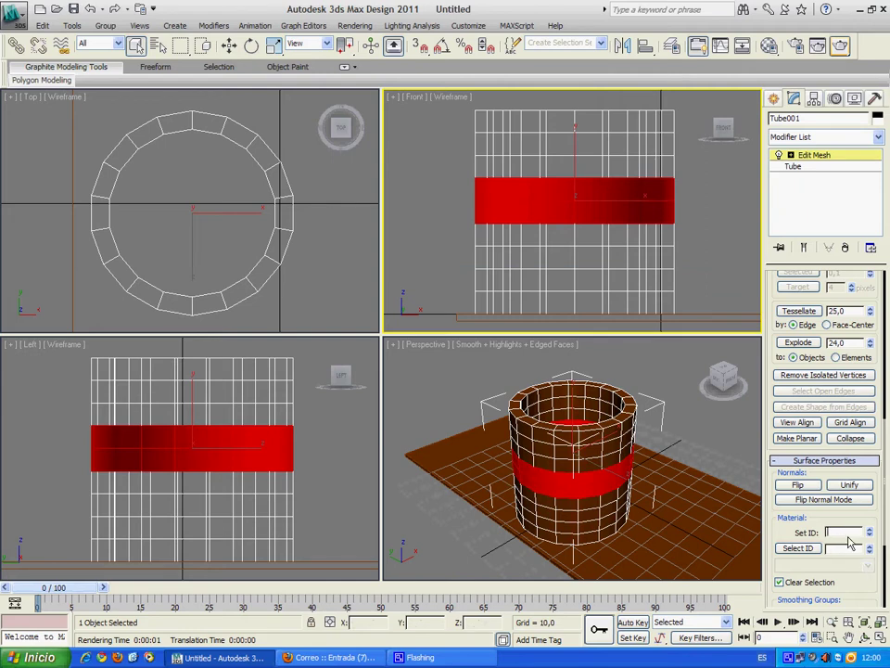
{"action": "left_click", "coordinate": [455, 145]}
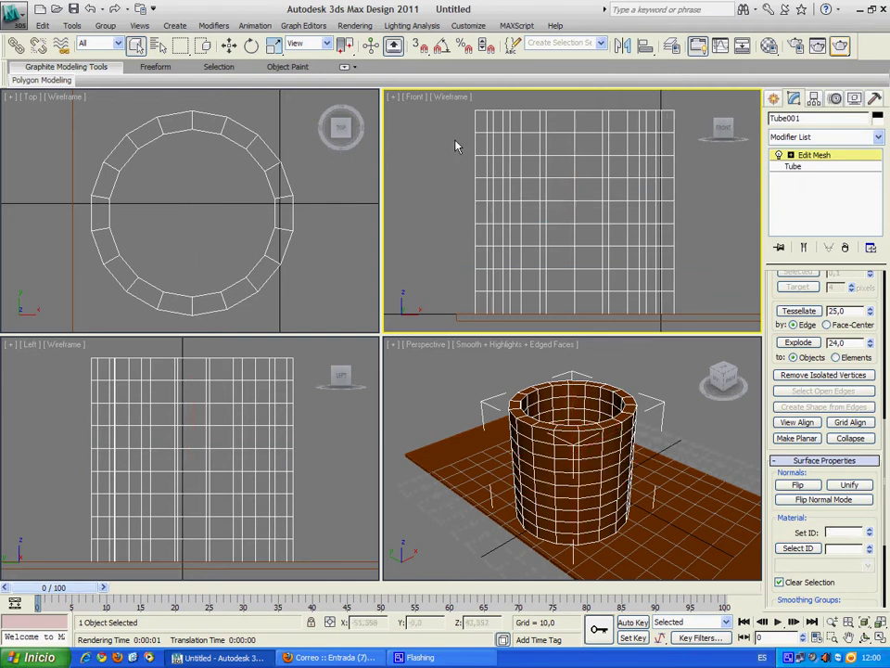
{"action": "left_click_drag", "start_coordinate": [464, 130], "coordinate": [712, 193]}
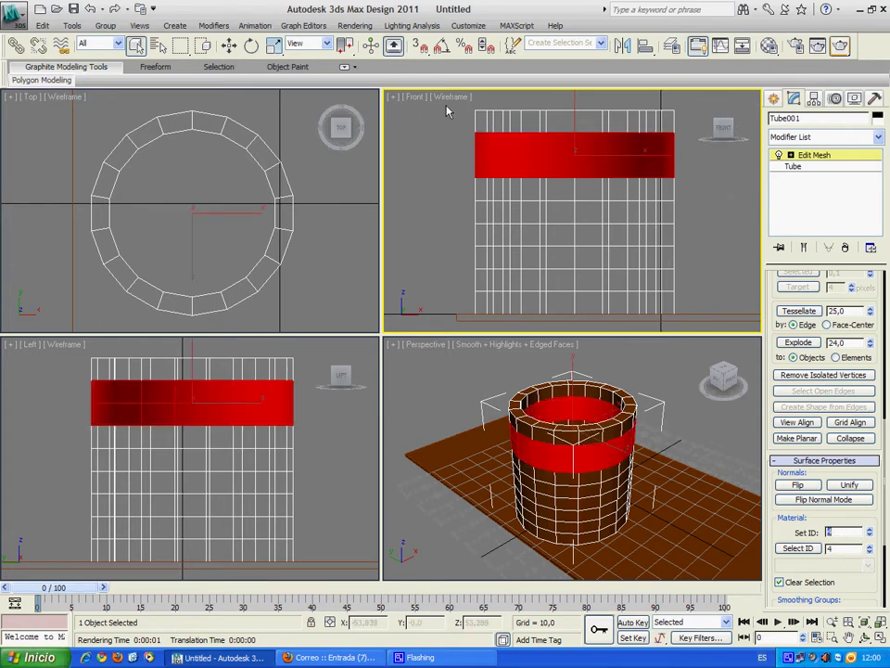
{"action": "left_click_drag", "start_coordinate": [448, 105], "coordinate": [678, 128]}
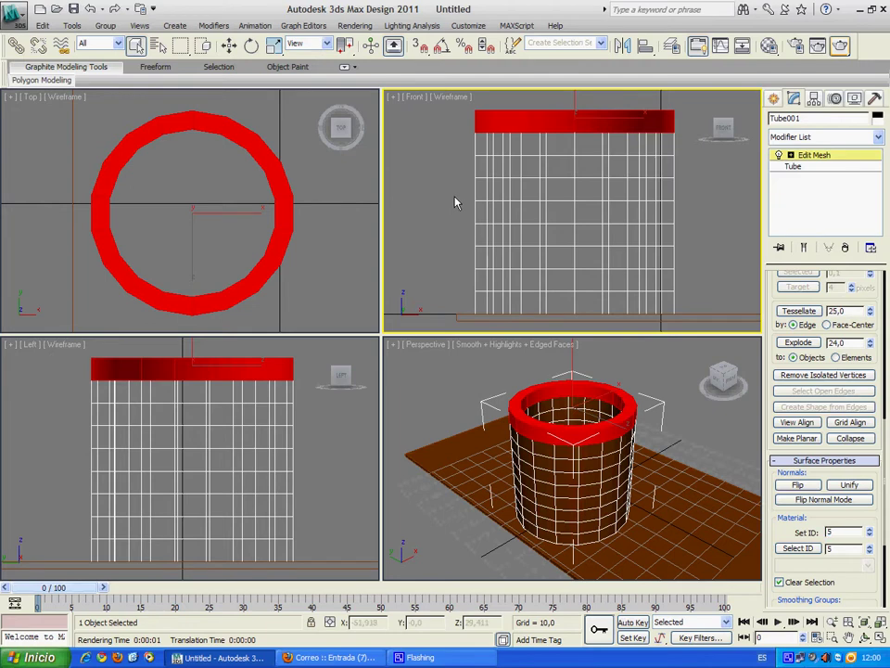
Step: Check the material IDs of polygons in the tube's different bands, then clear the selection
{"action": "key", "text": "ctrl+z"}
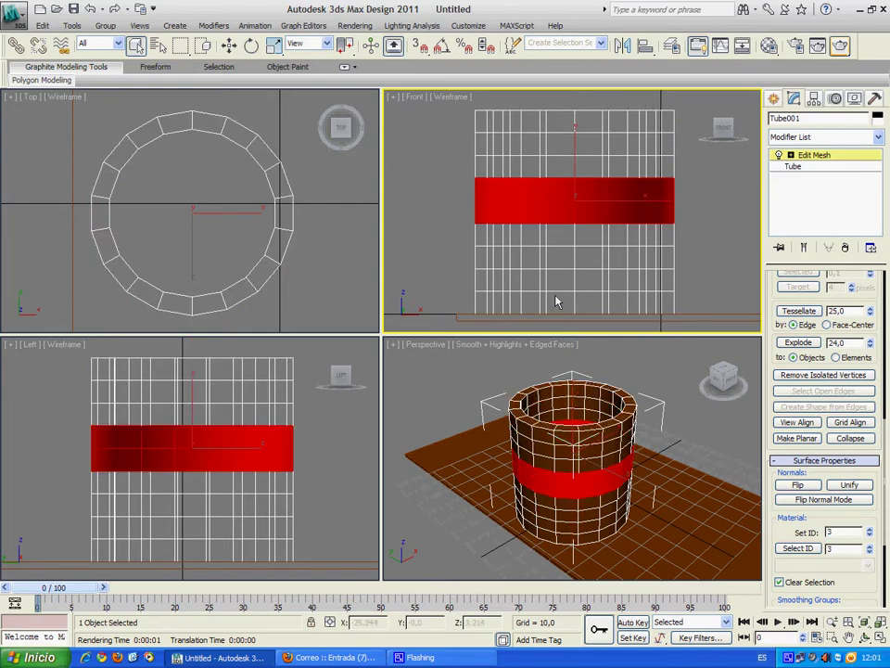
{"action": "left_click", "coordinate": [561, 167]}
{"action": "left_click", "coordinate": [564, 123]}
{"action": "left_click", "coordinate": [563, 148]}
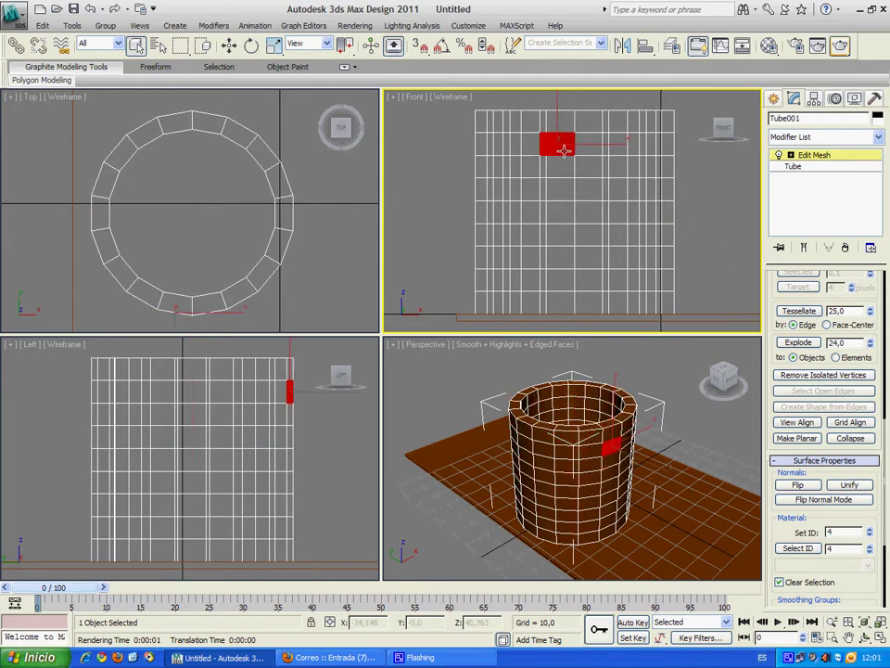
{"action": "left_click", "coordinate": [569, 166]}
{"action": "left_click", "coordinate": [570, 207]}
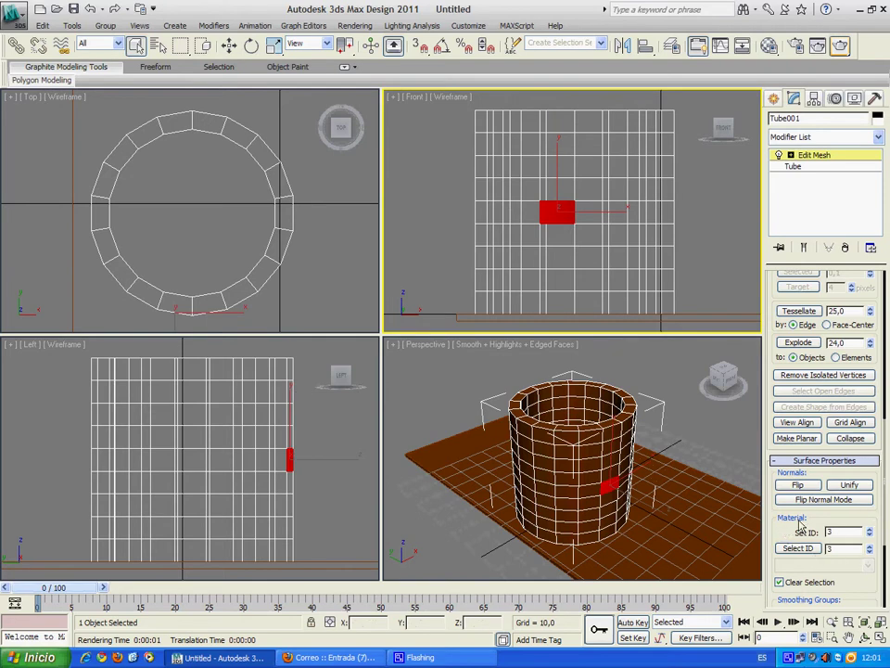
{"action": "left_click", "coordinate": [554, 287]}
{"action": "left_click", "coordinate": [412, 205]}
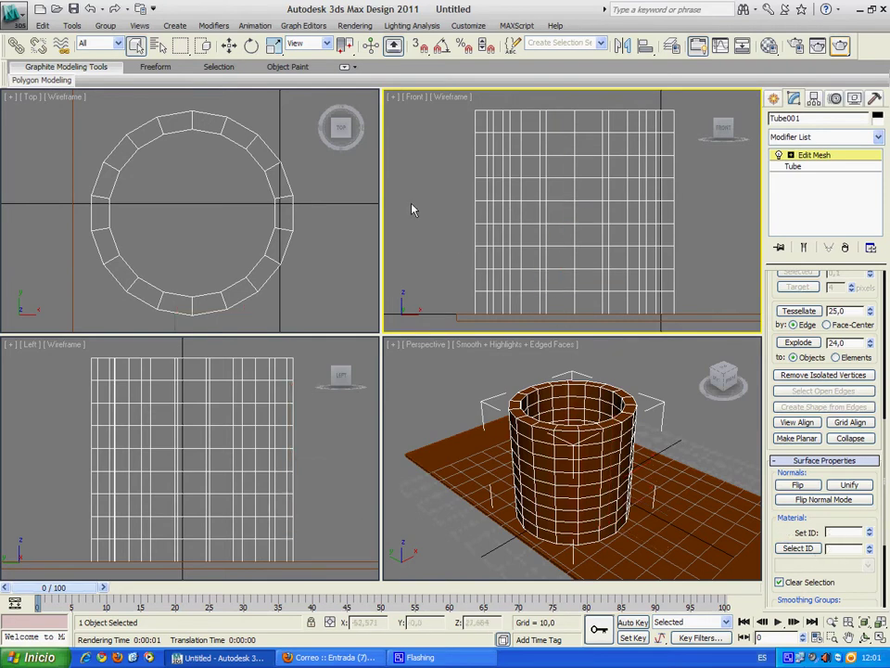
Step: Convert the unused 13 - Default material to a Multi/Sub-Object material, keeping the old material as a sub-material
{"action": "left_click", "coordinate": [769, 47]}
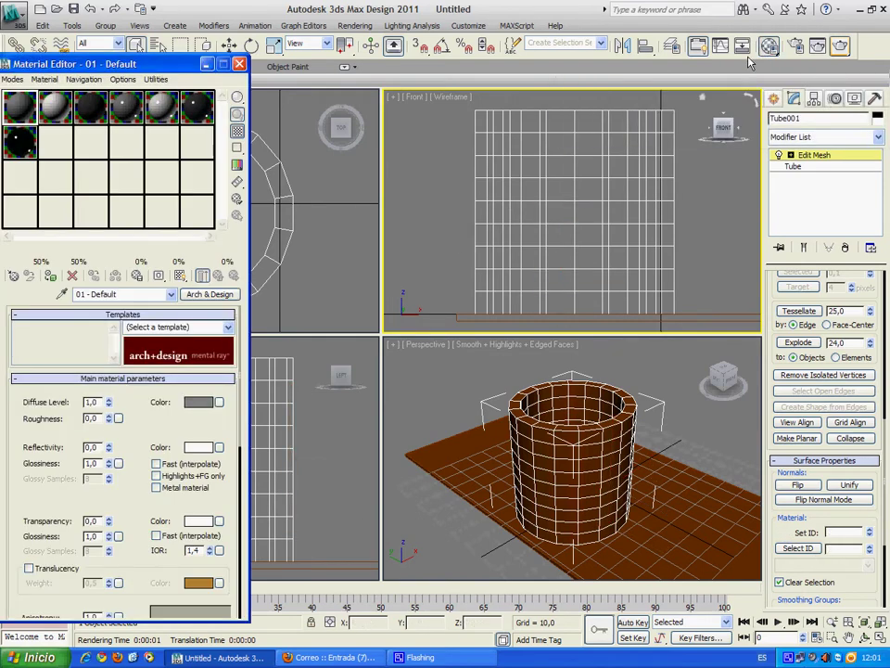
{"action": "left_click", "coordinate": [23, 176]}
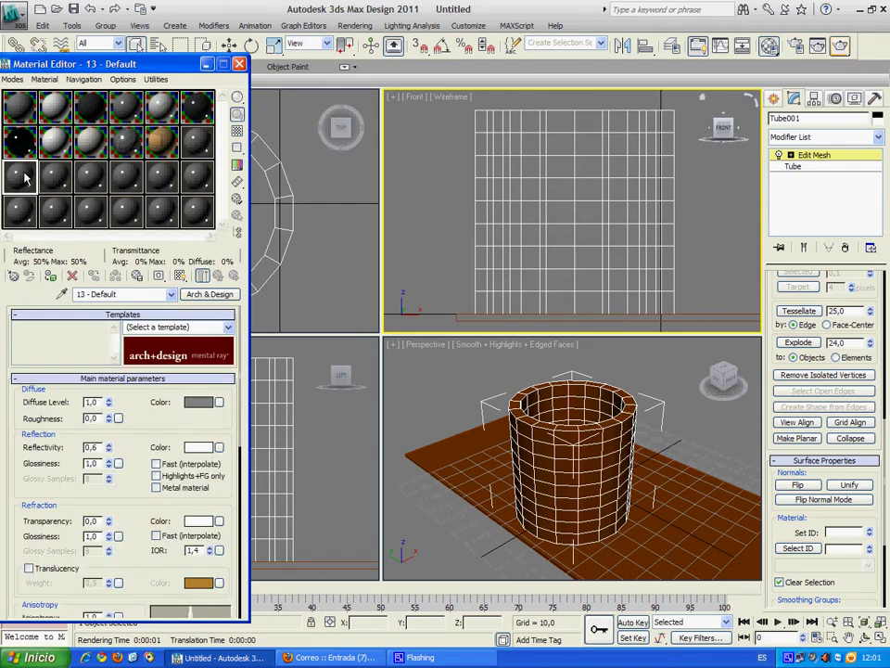
{"action": "left_click", "coordinate": [208, 295]}
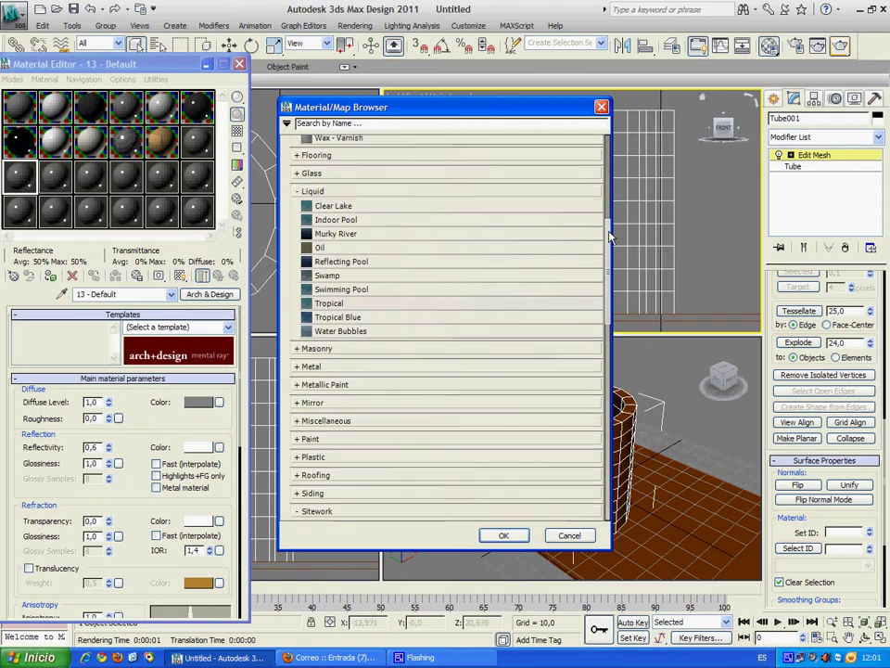
{"action": "left_click_drag", "start_coordinate": [611, 234], "coordinate": [613, 123]}
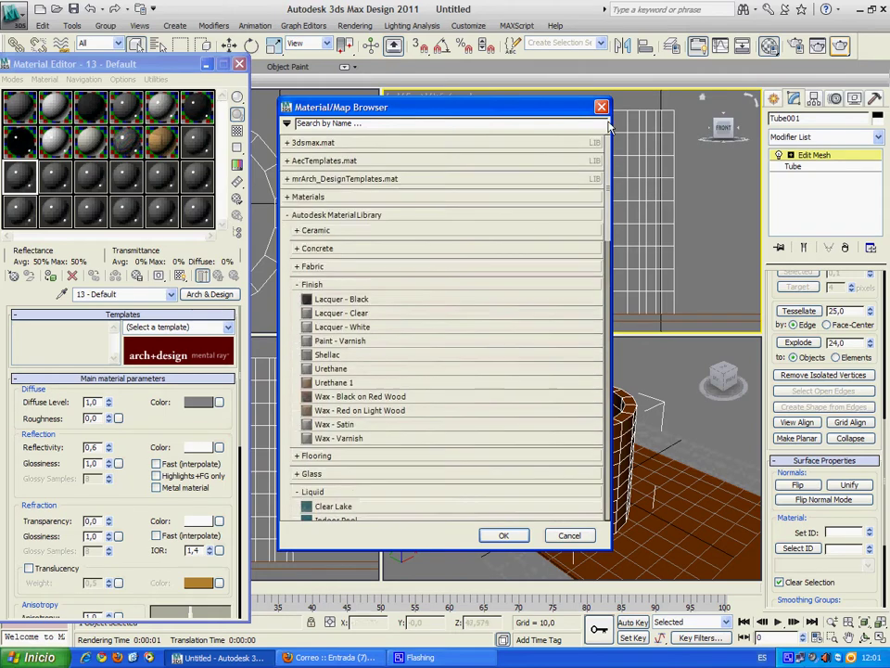
{"action": "left_click", "coordinate": [289, 197]}
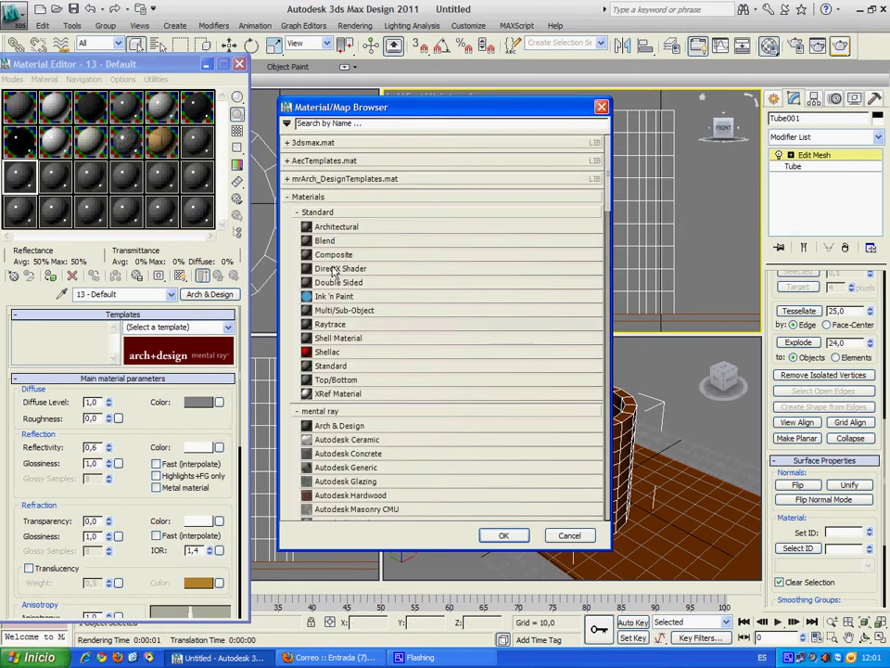
{"action": "double_click", "coordinate": [332, 338]}
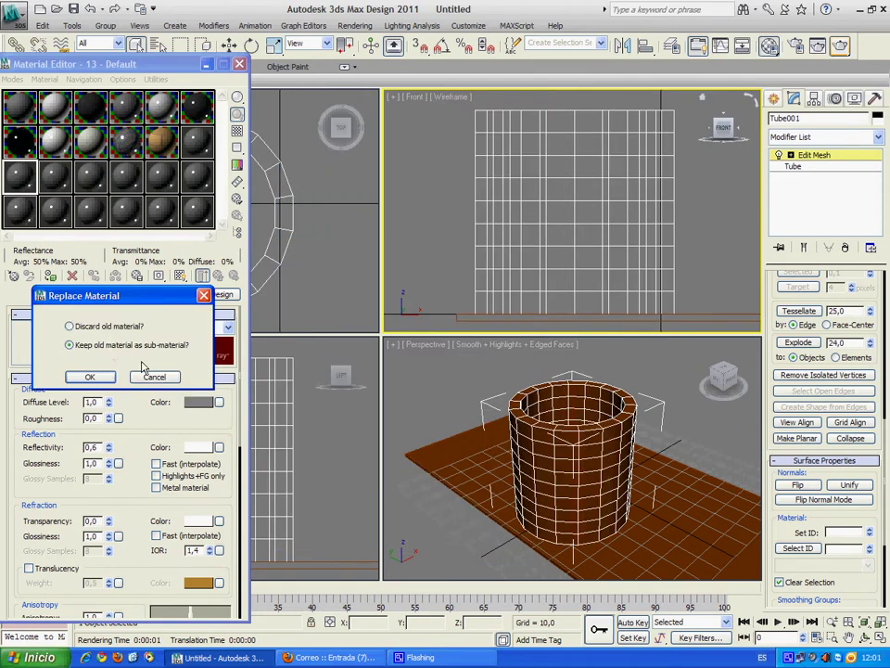
{"action": "left_click", "coordinate": [104, 379]}
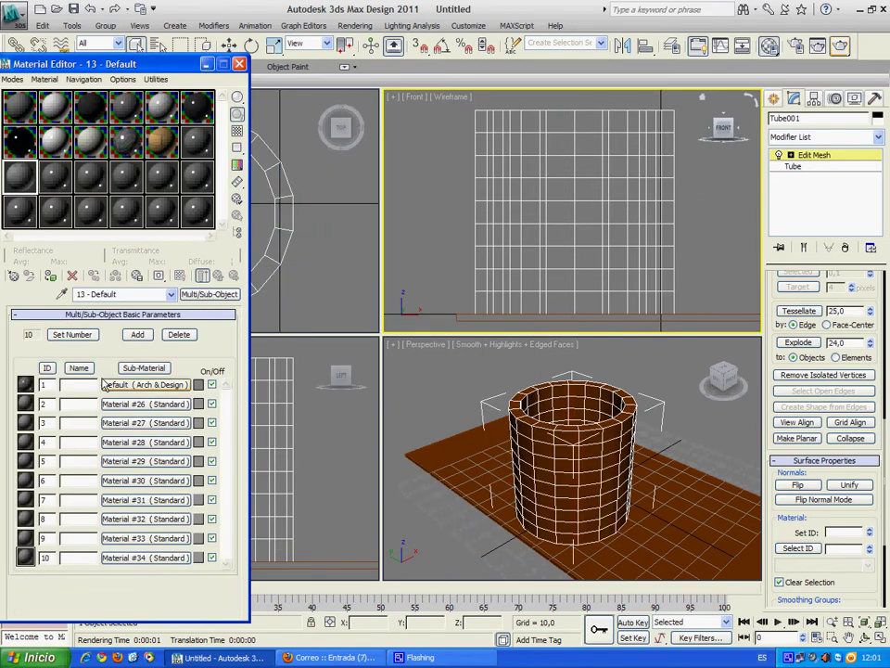
Step: Set the Multi/Sub-Object material's number of materials to 5 and assign it to the tube
{"action": "left_click", "coordinate": [71, 334]}
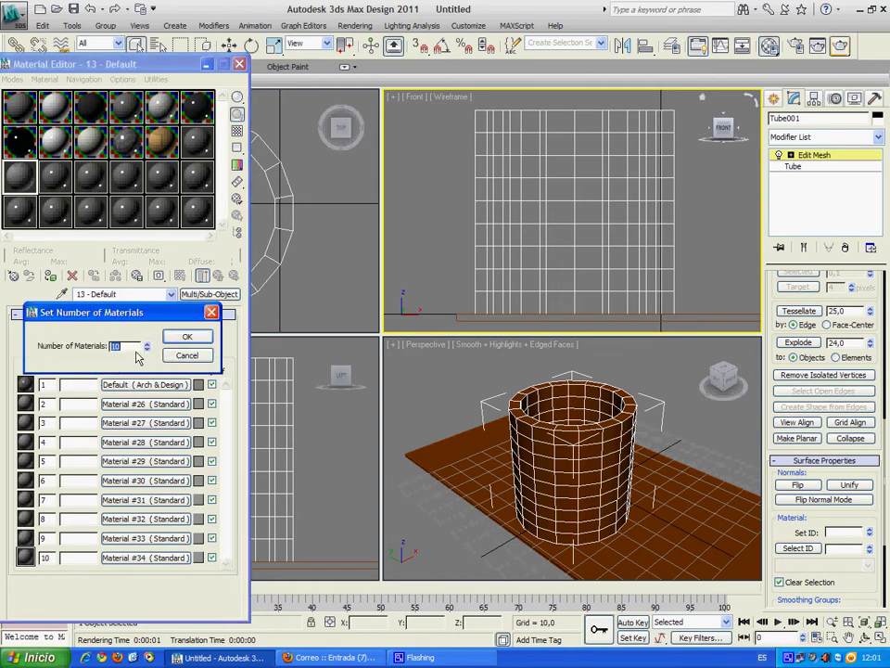
{"action": "left_click", "coordinate": [189, 337]}
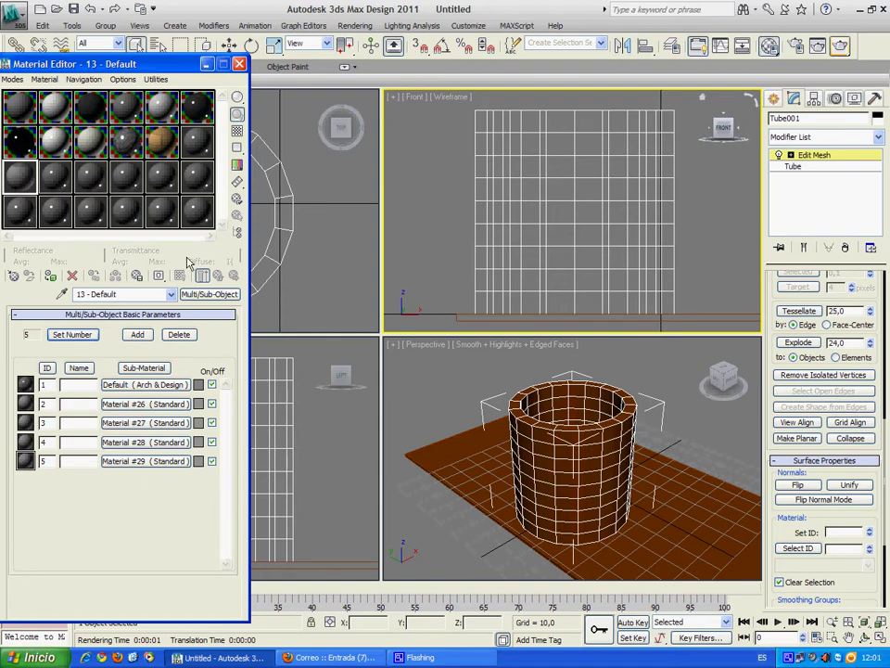
{"action": "left_click", "coordinate": [51, 276]}
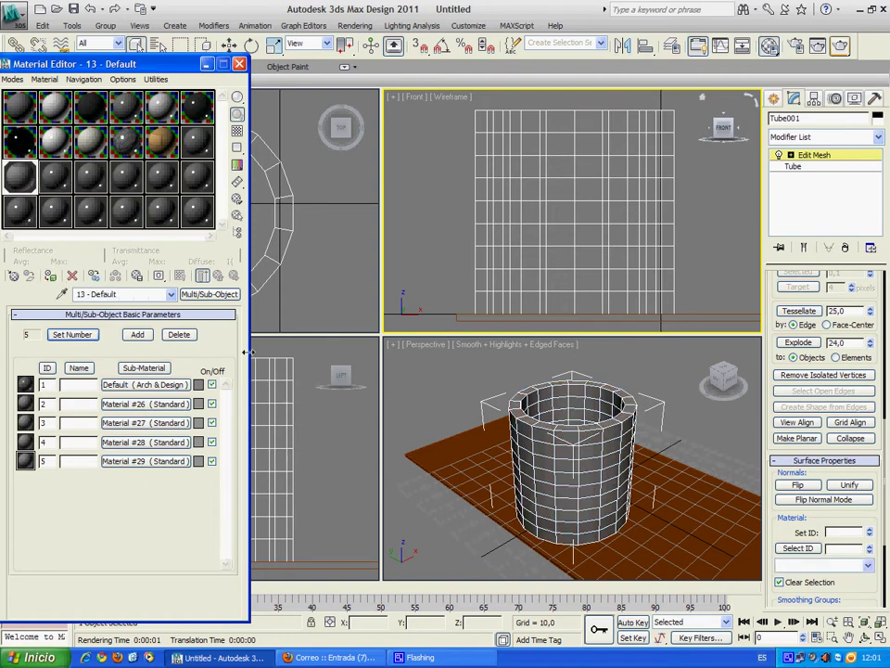
Step: Set the colour of the sub-material with ID 2 to blue-violet (RGB 80, 20, 232)
{"action": "left_click", "coordinate": [198, 404]}
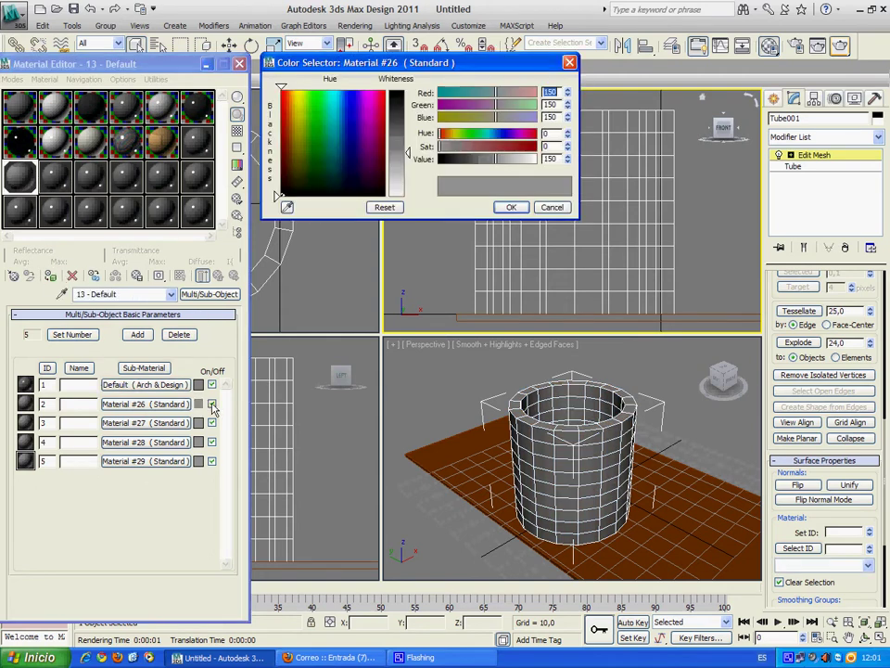
{"action": "left_click", "coordinate": [356, 101]}
{"action": "left_click", "coordinate": [396, 99]}
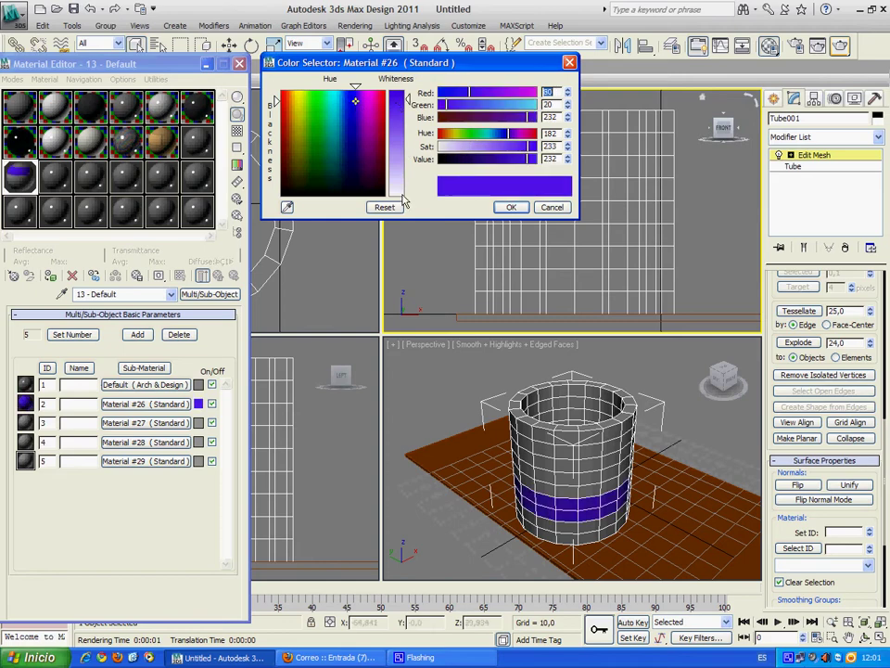
{"action": "left_click", "coordinate": [520, 207]}
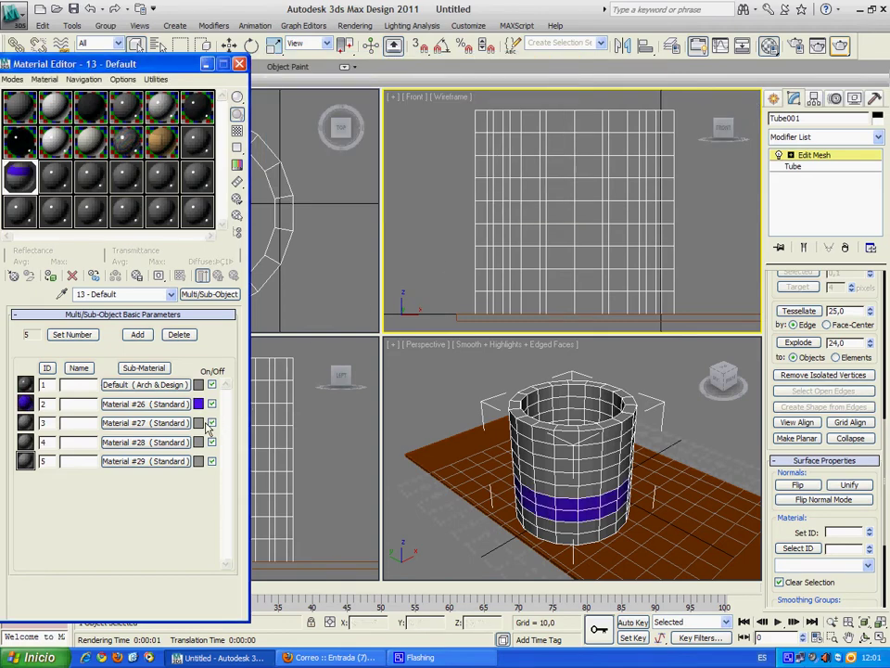
Step: Set the colour of the sub-material with ID 3 to a fully saturated crimson red
{"action": "left_click", "coordinate": [197, 423]}
{"action": "left_click_drag", "start_coordinate": [377, 84], "coordinate": [384, 94]}
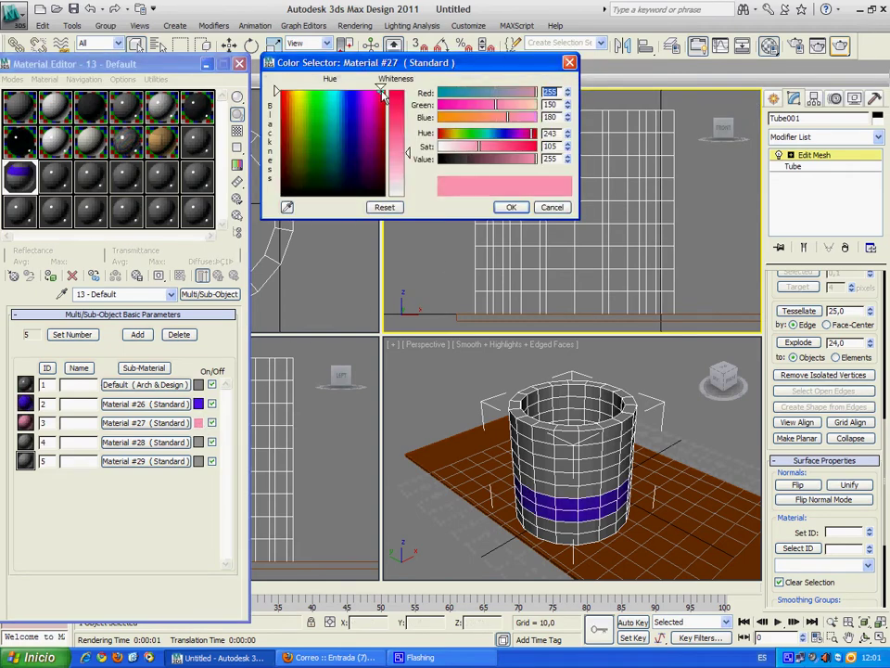
{"action": "left_click", "coordinate": [511, 208]}
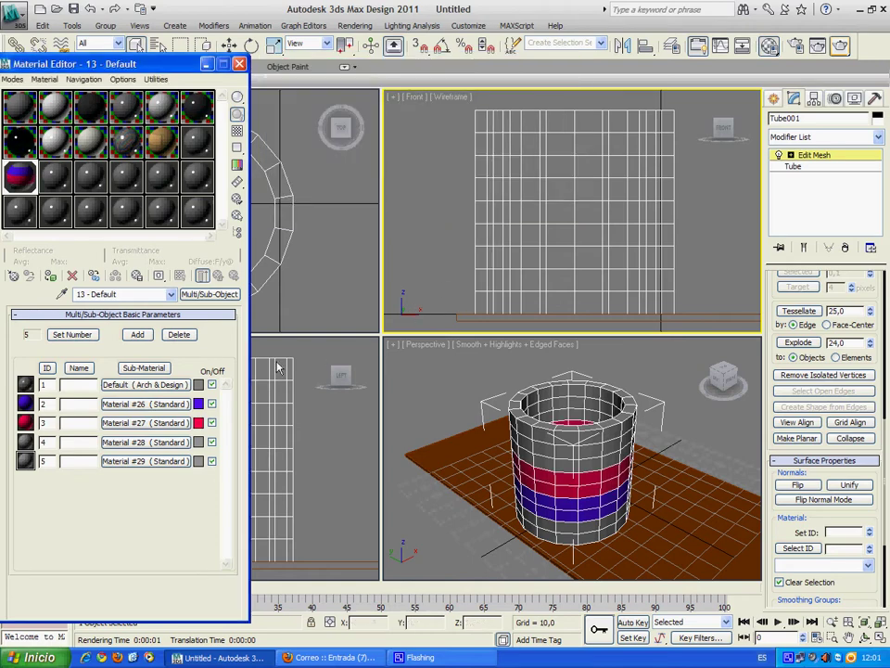
Step: Set the colour of the sub-material with ID 4 to pale yellow (RGB 250, 246, 150)
{"action": "left_click", "coordinate": [198, 442]}
{"action": "left_click", "coordinate": [302, 97]}
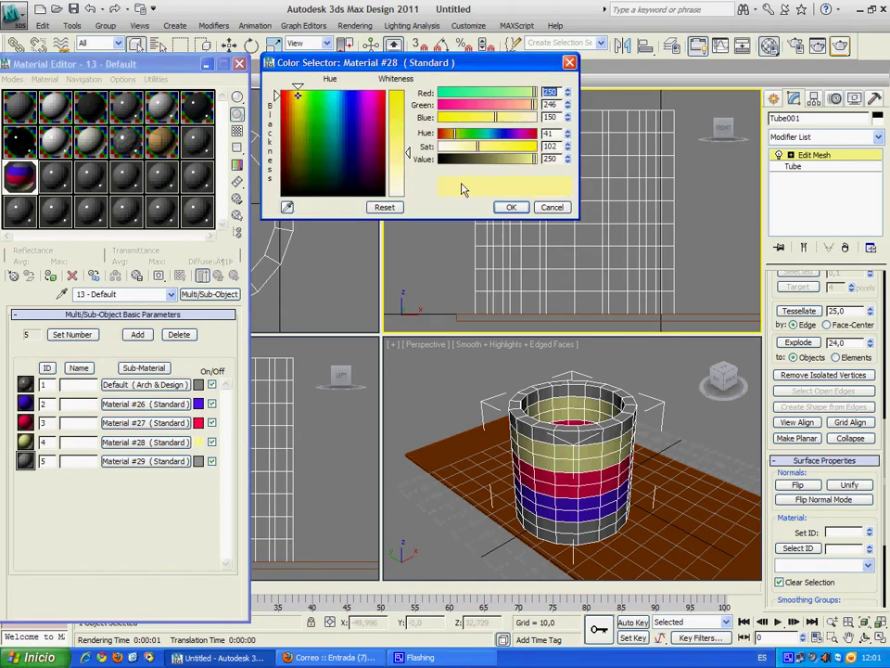
{"action": "left_click", "coordinate": [511, 207]}
Step: Set the colour of the sub-material with ID 5 to a fully saturated magenta
{"action": "left_click", "coordinate": [197, 461]}
{"action": "left_click", "coordinate": [376, 95]}
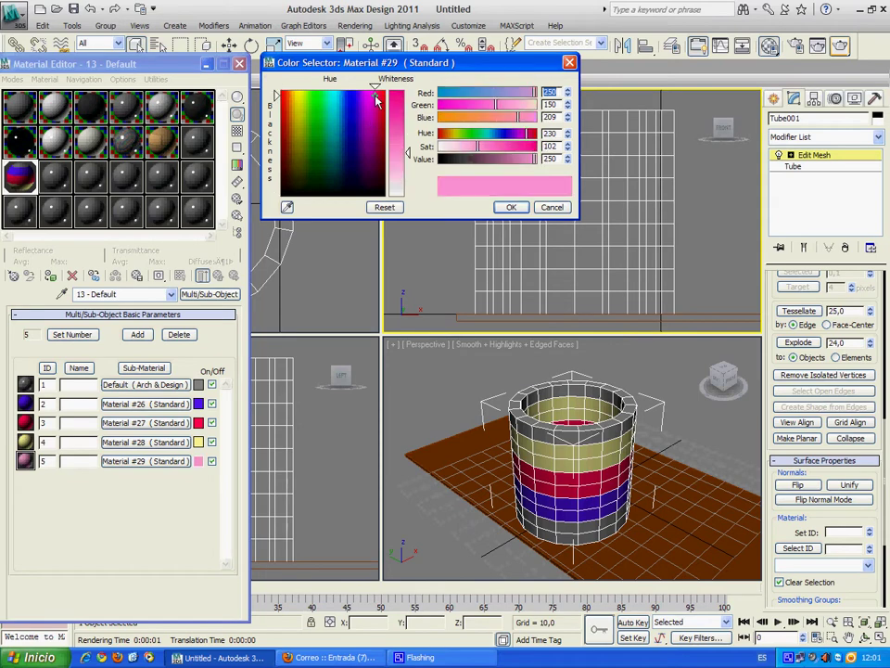
{"action": "left_click", "coordinate": [397, 92]}
{"action": "left_click", "coordinate": [511, 207]}
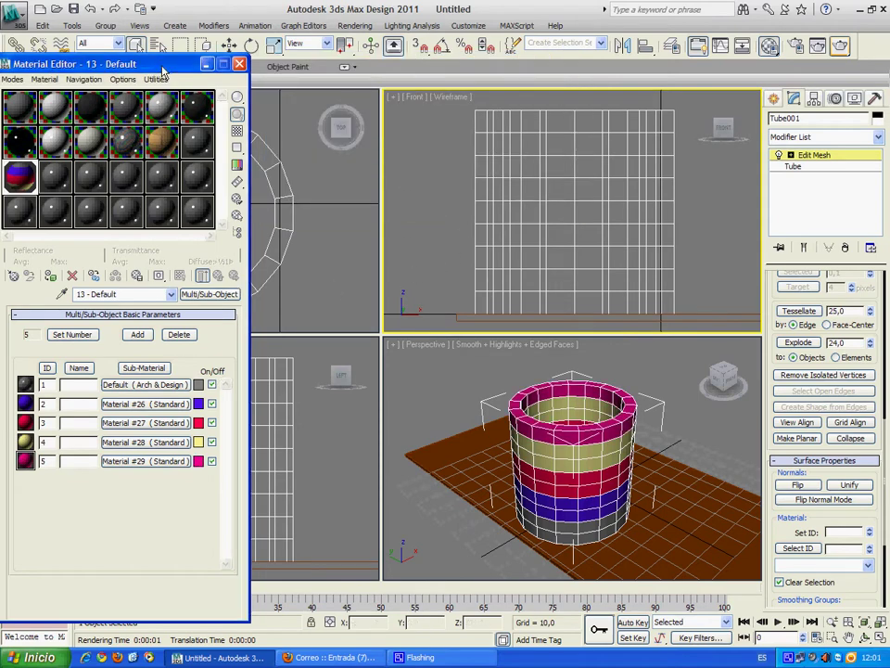
Step: Make the blue-violet sub-material with ID 2 Wire and 2-Sided, and test-render the Front view
{"action": "left_click_drag", "start_coordinate": [117, 63], "coordinate": [186, 37]}
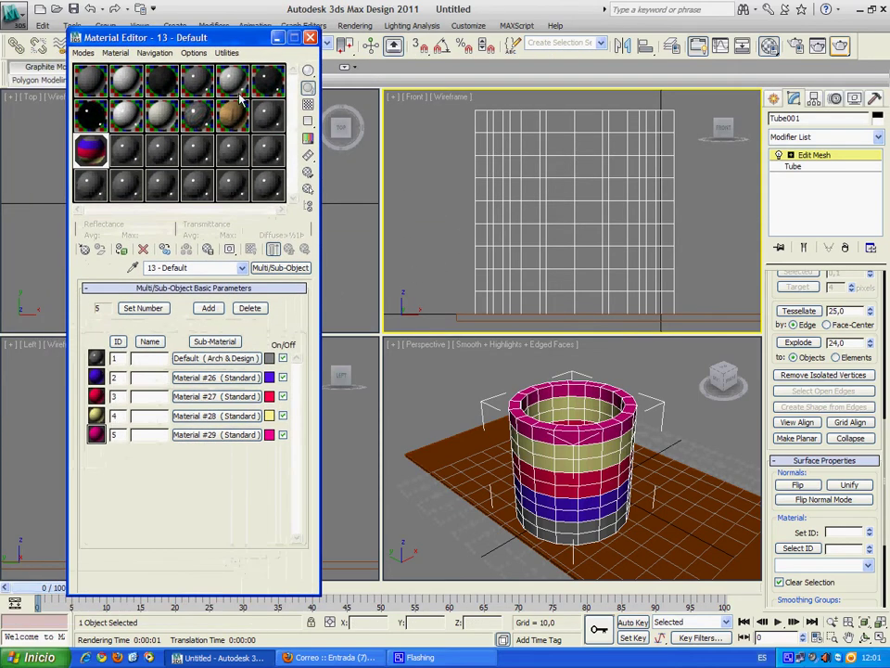
{"action": "left_click", "coordinate": [209, 378]}
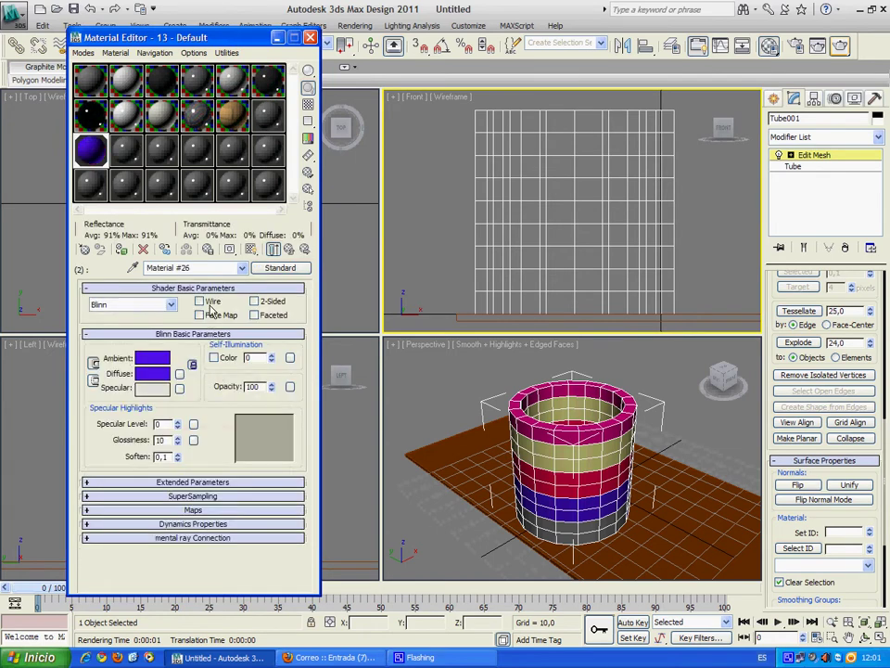
{"action": "left_click", "coordinate": [200, 301]}
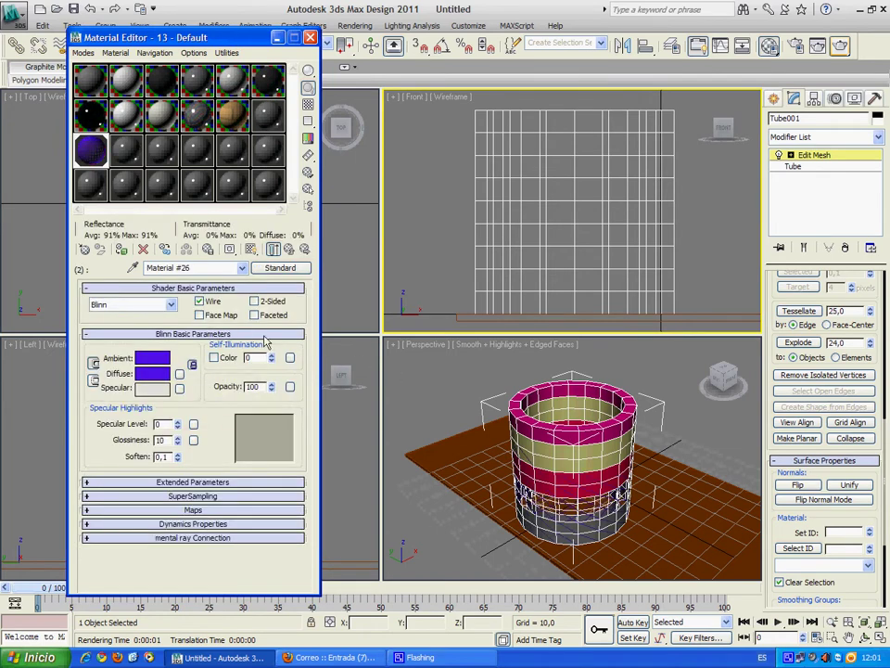
{"action": "left_click", "coordinate": [255, 301]}
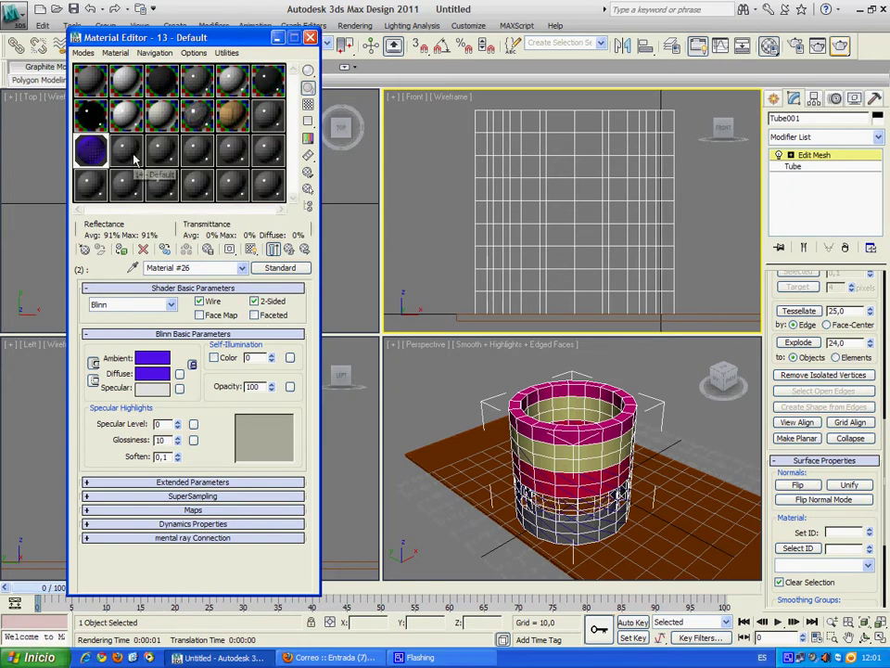
{"action": "left_click", "coordinate": [841, 47]}
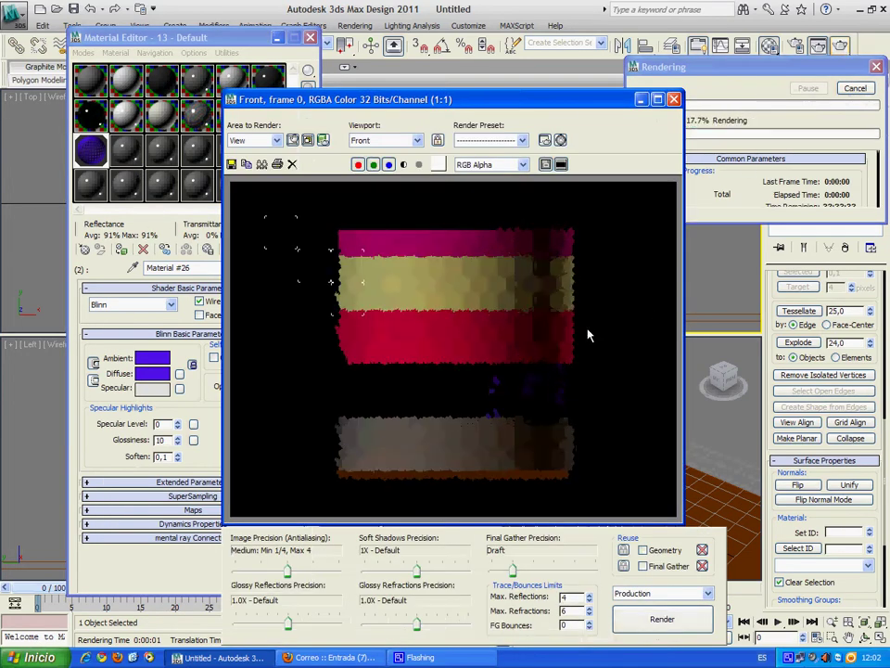
{"action": "left_click", "coordinate": [673, 99]}
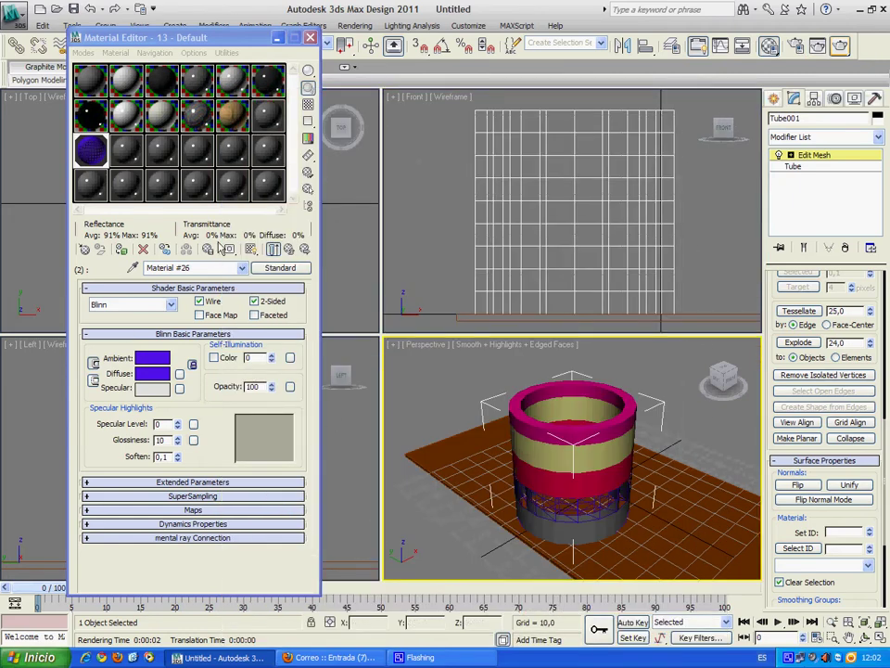
Step: Using the Material/Map Navigator, change the sub-material with ID 3 to Autodesk Hardwood and test-render the Perspective view
{"action": "left_click", "coordinate": [307, 205]}
{"action": "left_click_drag", "start_coordinate": [374, 72], "coordinate": [459, 63]}
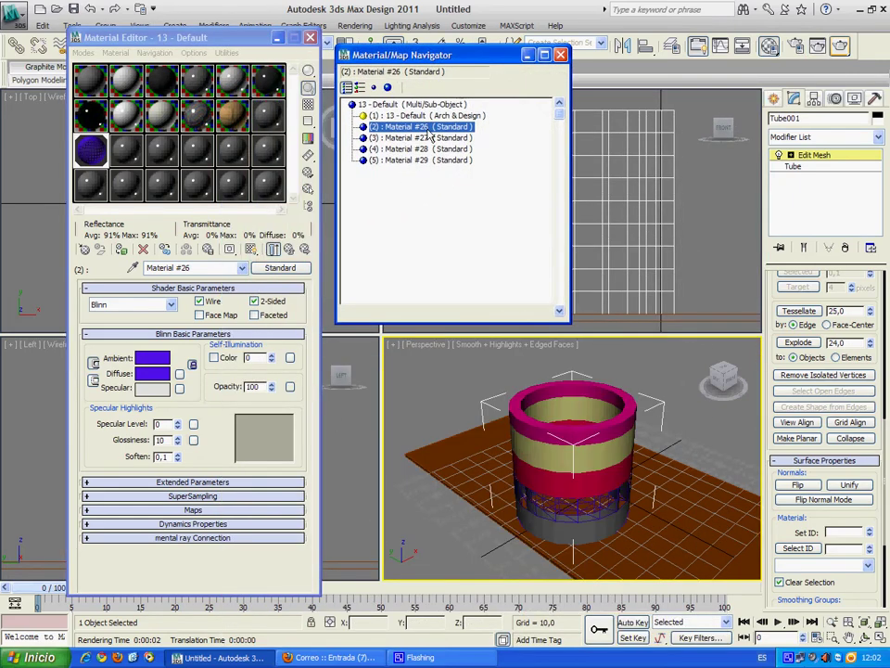
{"action": "left_click", "coordinate": [422, 137]}
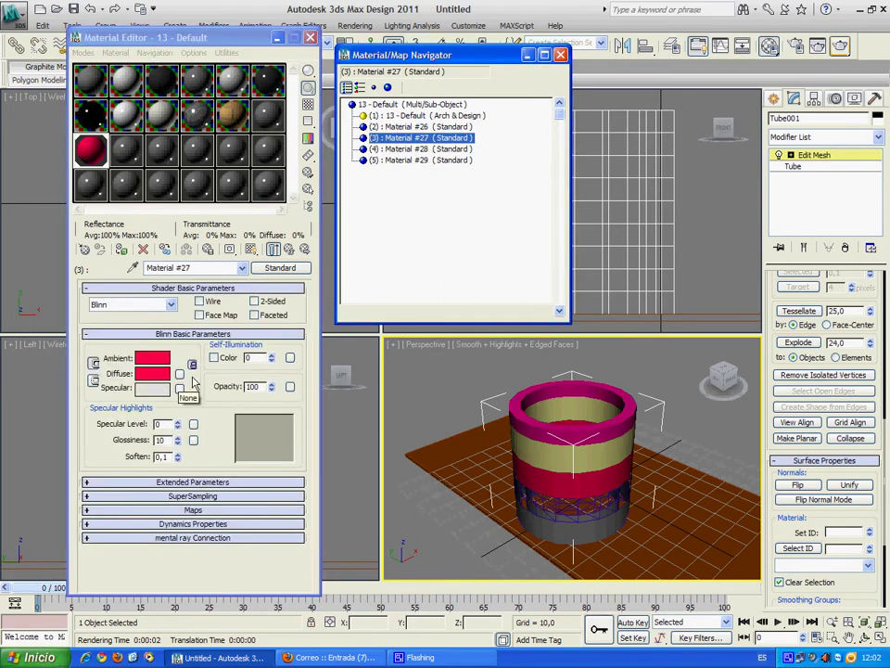
{"action": "left_click", "coordinate": [278, 268]}
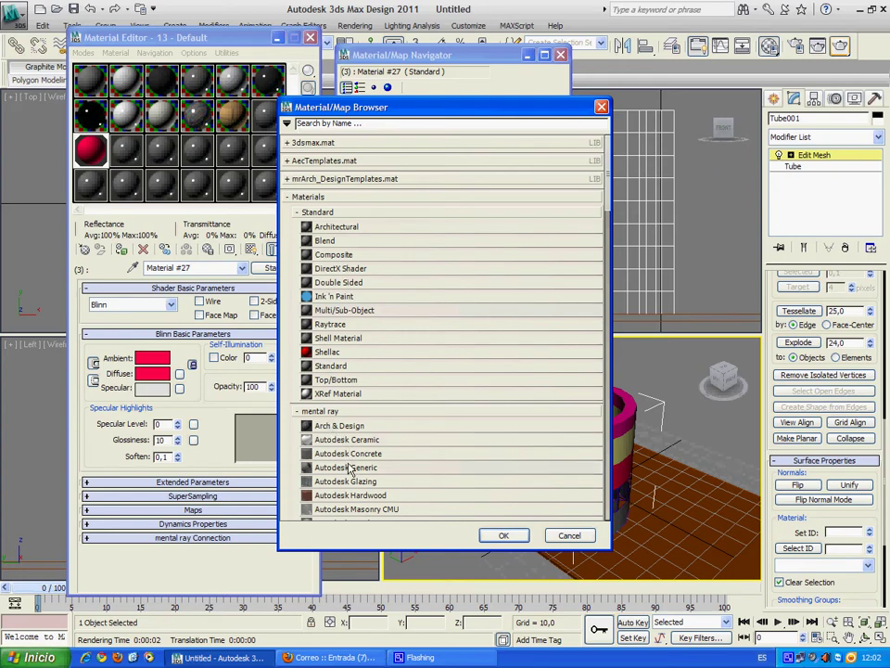
{"action": "double_click", "coordinate": [360, 497]}
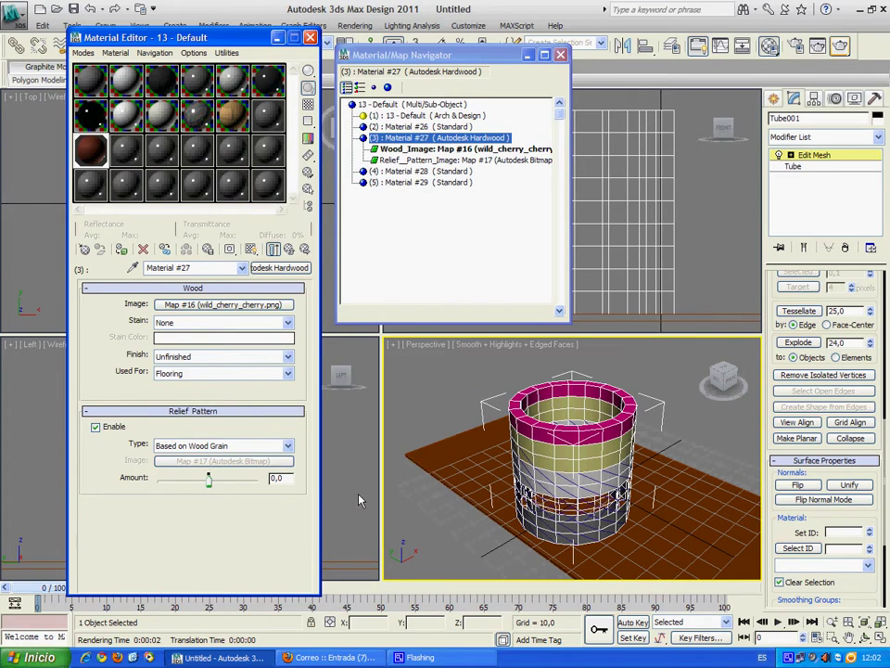
{"action": "left_click", "coordinate": [839, 46]}
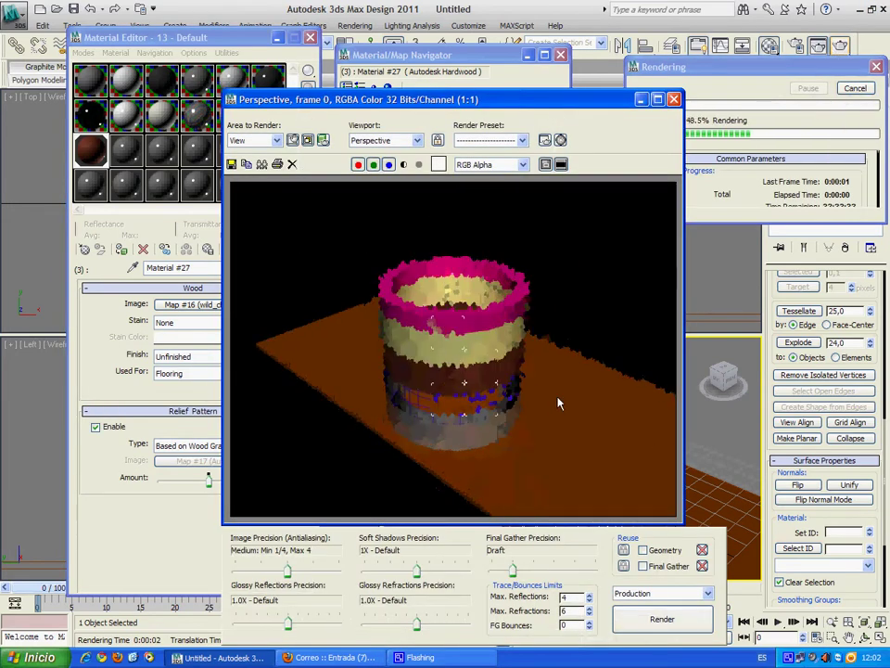
{"action": "left_click", "coordinate": [674, 100]}
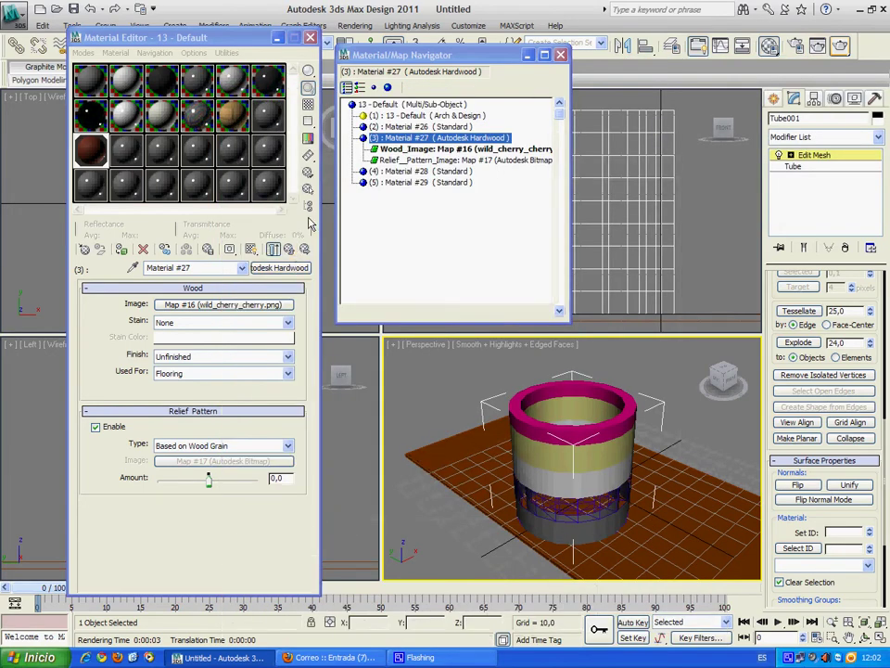
Step: Set the Specular Level of the ID 4 sub-material to 118 and change the ID 5 sub-material to Autodesk Ceramic
{"action": "left_click", "coordinate": [399, 171]}
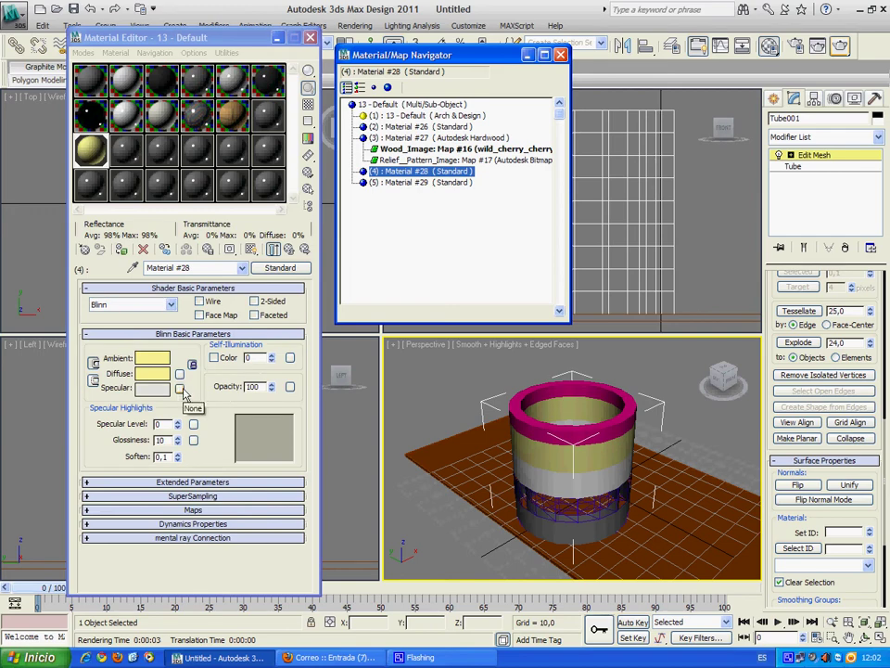
{"action": "left_click_drag", "start_coordinate": [177, 424], "coordinate": [180, 348]}
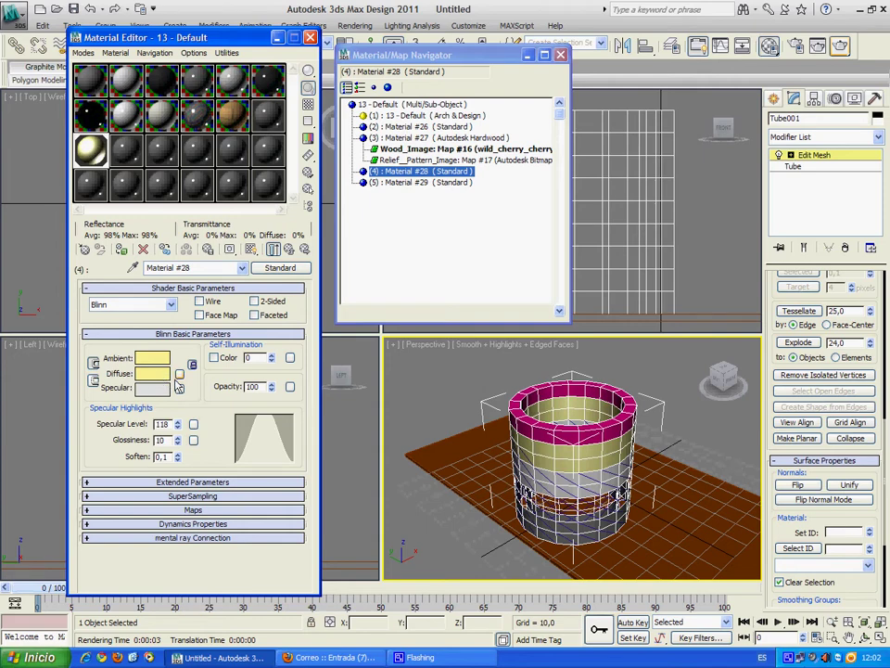
{"action": "left_click", "coordinate": [422, 182]}
{"action": "left_click", "coordinate": [295, 268]}
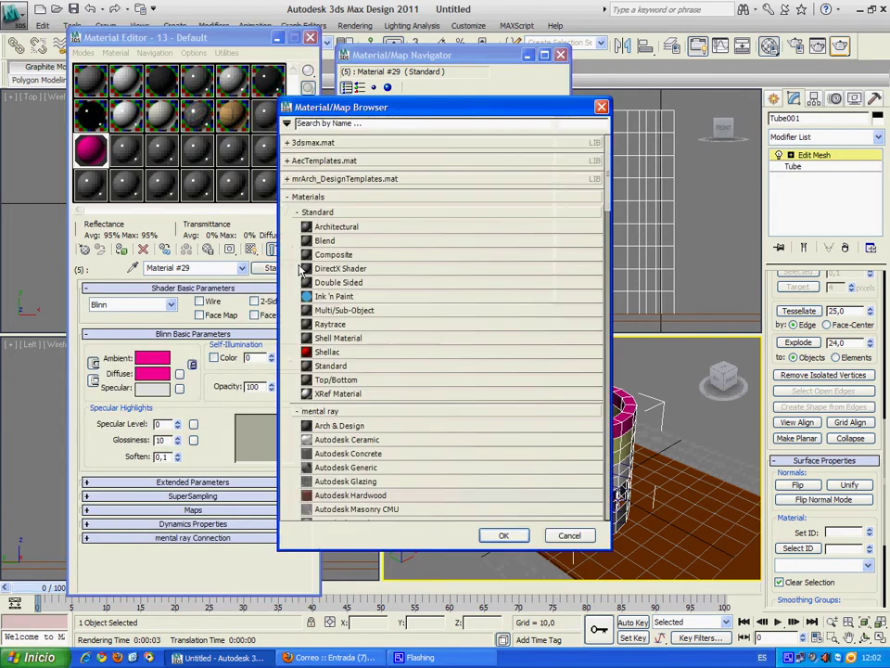
{"action": "double_click", "coordinate": [350, 439]}
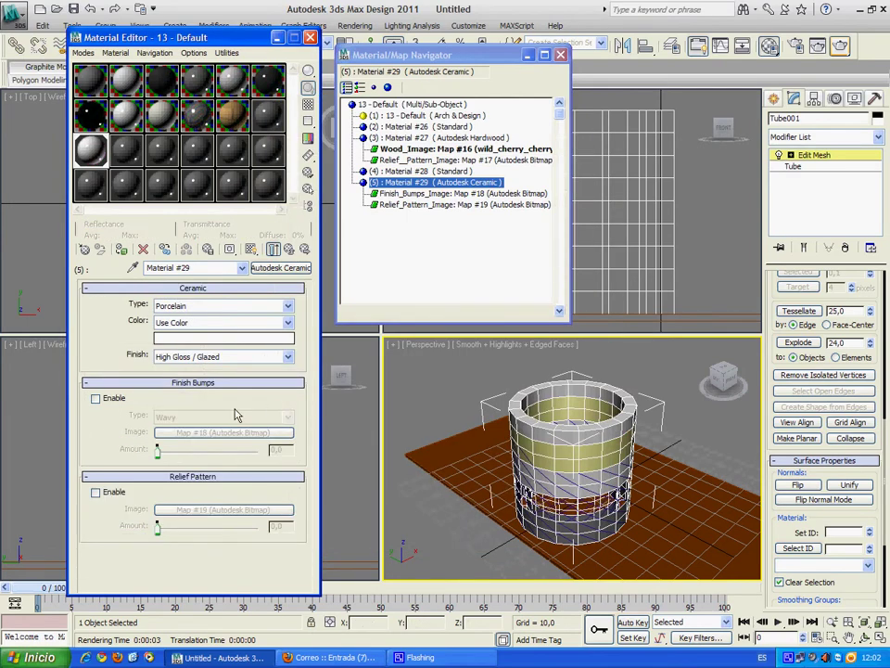
Step: Set the ceramic colour to red (0.984, 0.016, 0.106) and test-render the Perspective view
{"action": "left_click", "coordinate": [254, 341]}
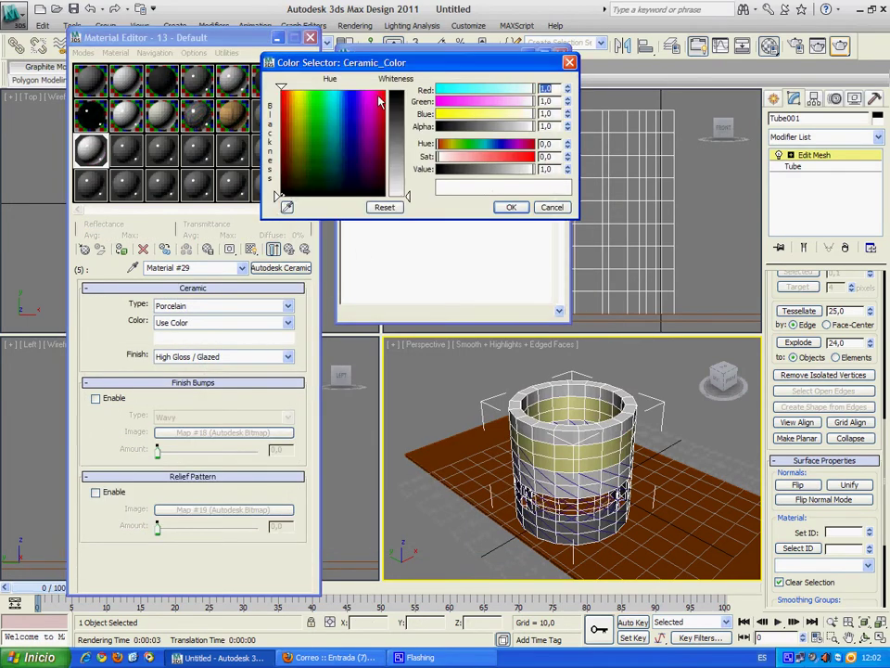
{"action": "mouse_move", "coordinate": [379, 98]}
{"action": "left_mouse_down"}
{"action": "mouse_move", "coordinate": [373, 93]}
{"action": "mouse_move", "coordinate": [387, 91]}
{"action": "left_mouse_up"}
{"action": "left_click", "coordinate": [396, 92]}
{"action": "left_click", "coordinate": [504, 210]}
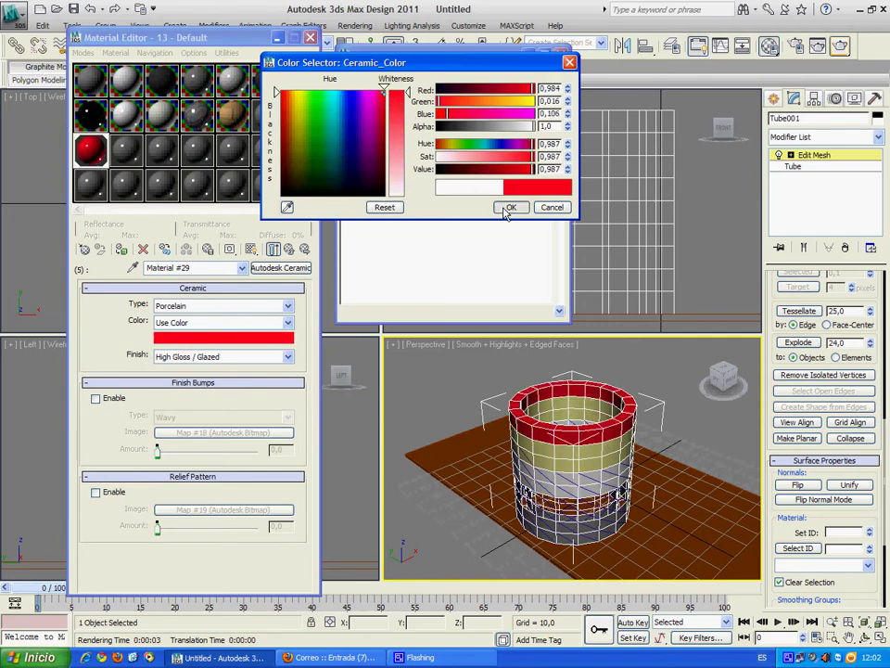
{"action": "left_click", "coordinate": [509, 207]}
{"action": "left_click", "coordinate": [840, 45]}
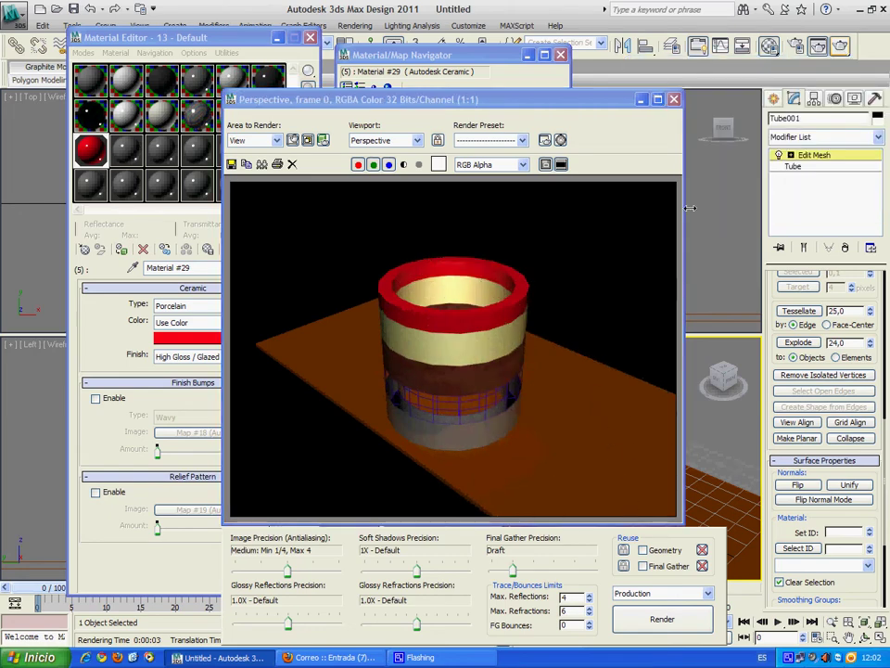
{"action": "left_click", "coordinate": [675, 100]}
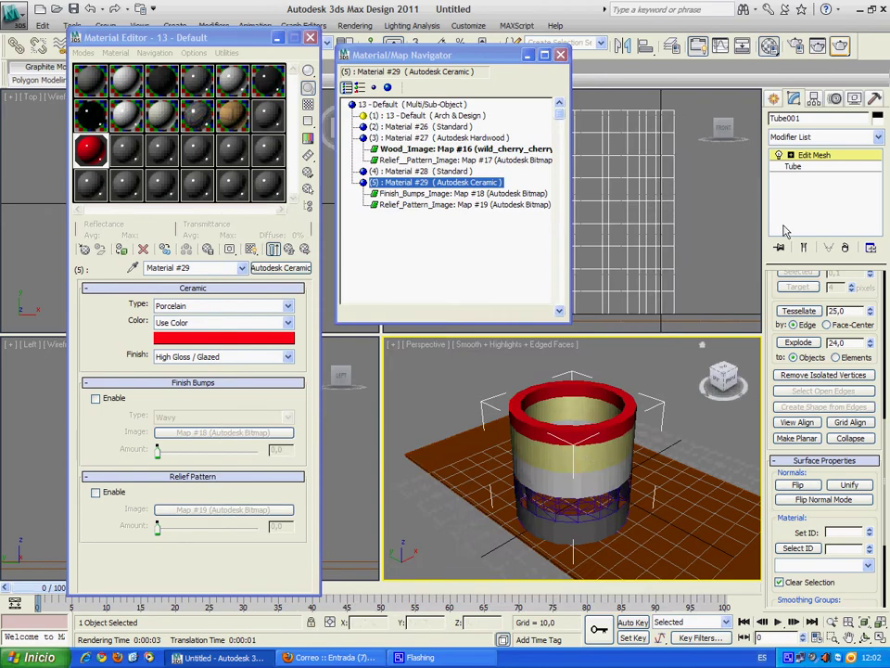
Step: Assign material ID 6 to two adjacent polygons on the tube's yellow band, then close the Material/Map Navigator and clear the selection
{"action": "key", "text": "4"}
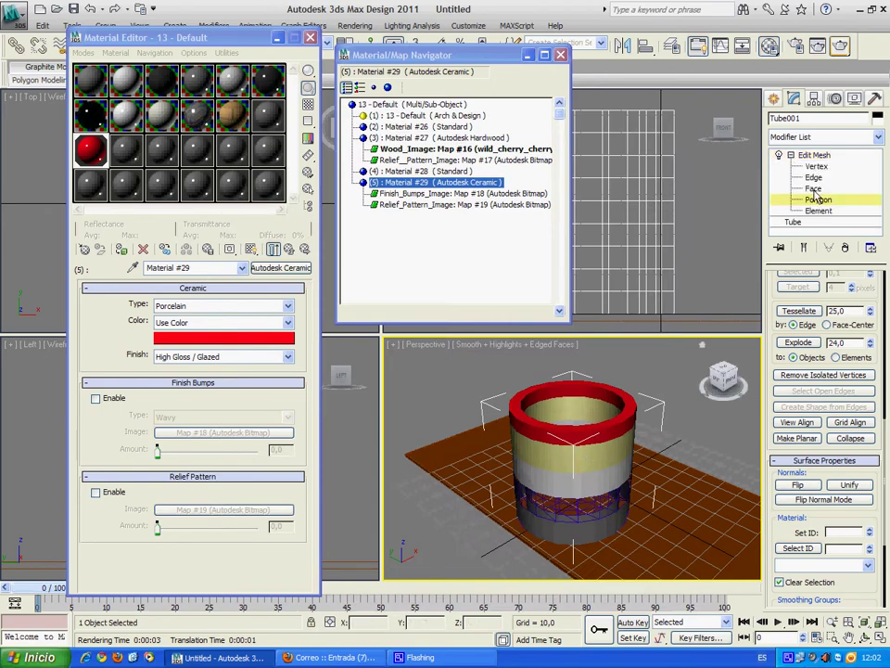
{"action": "left_click", "coordinate": [814, 189]}
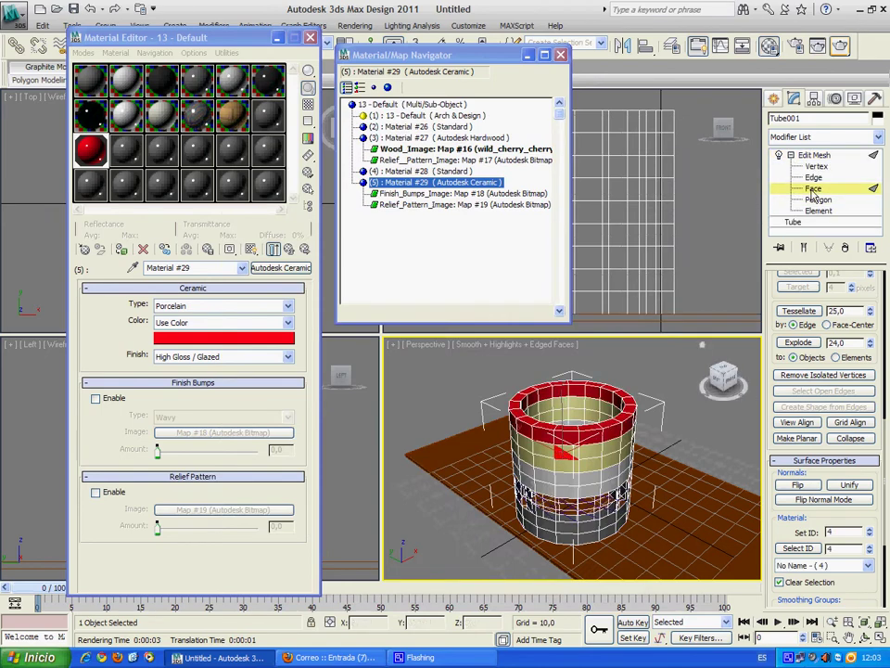
{"action": "left_click", "coordinate": [817, 200]}
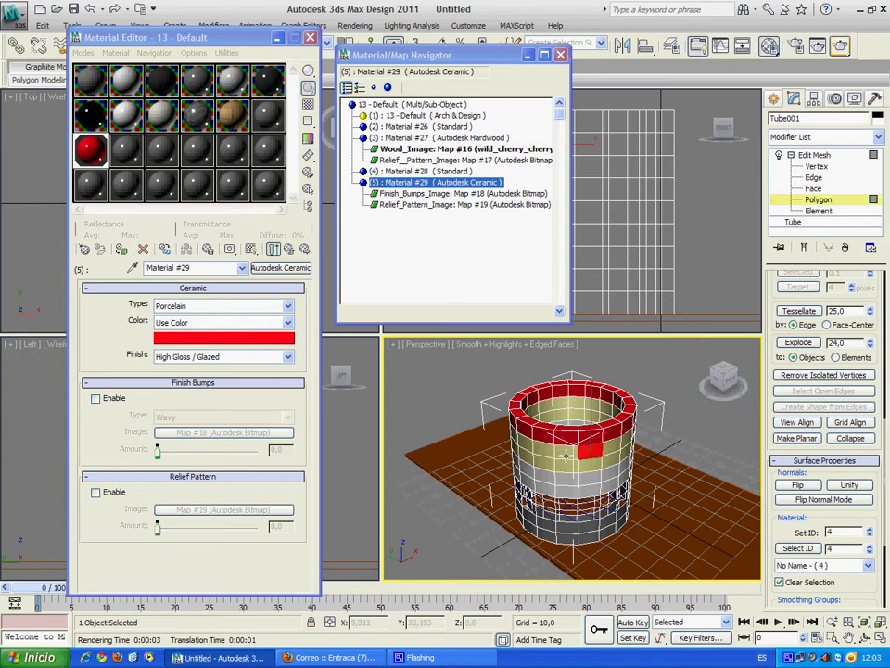
{"action": "left_click", "coordinate": [572, 455]}
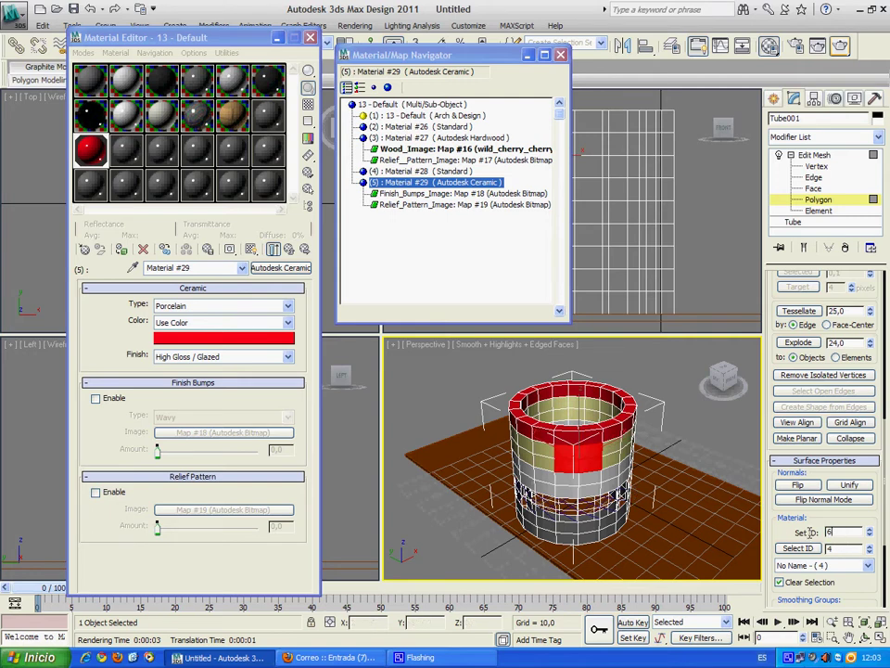
{"action": "key", "text": "Tab"}
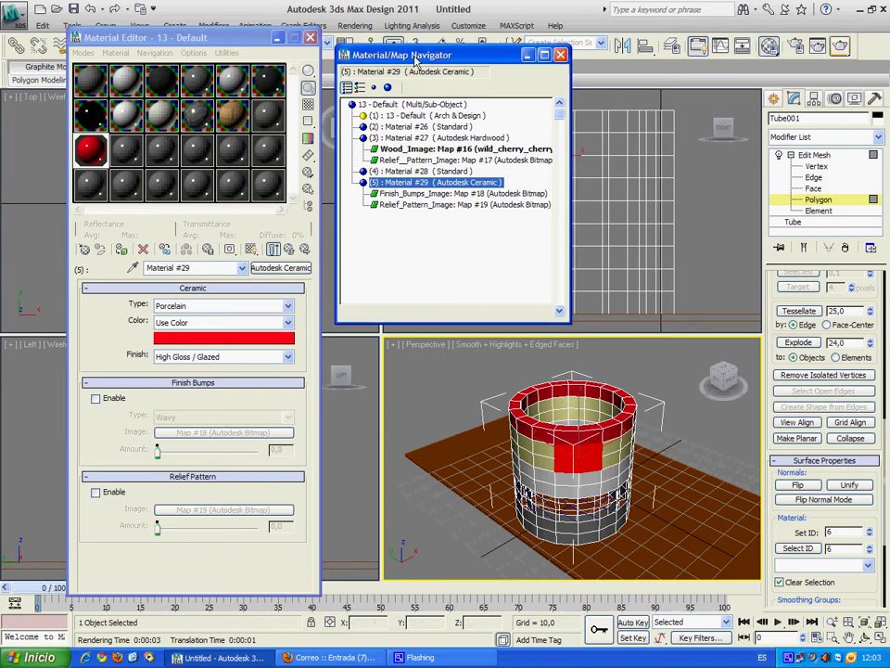
{"action": "left_click_drag", "start_coordinate": [411, 65], "coordinate": [417, 65]}
{"action": "left_click", "coordinate": [568, 57]}
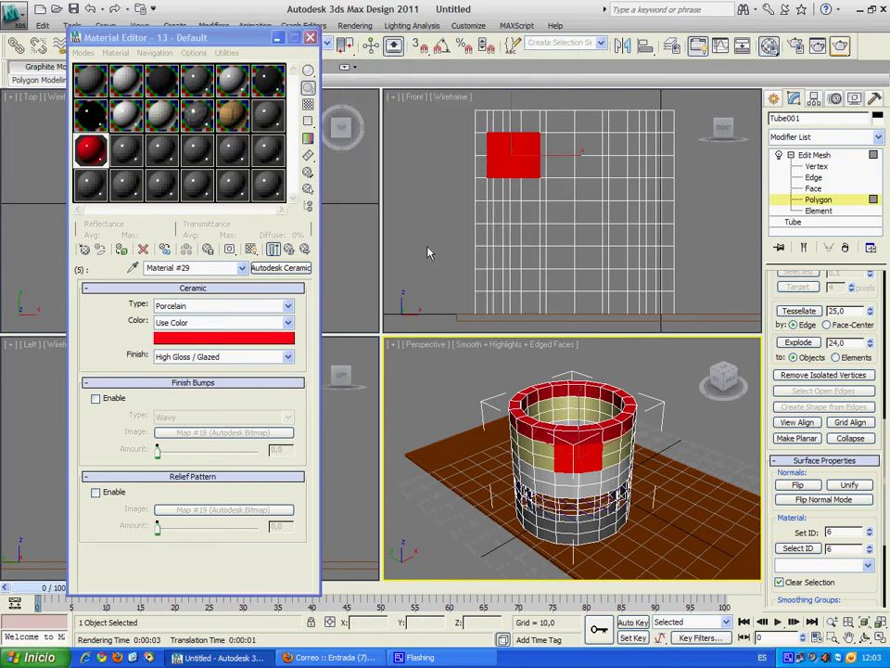
{"action": "left_click", "coordinate": [414, 239]}
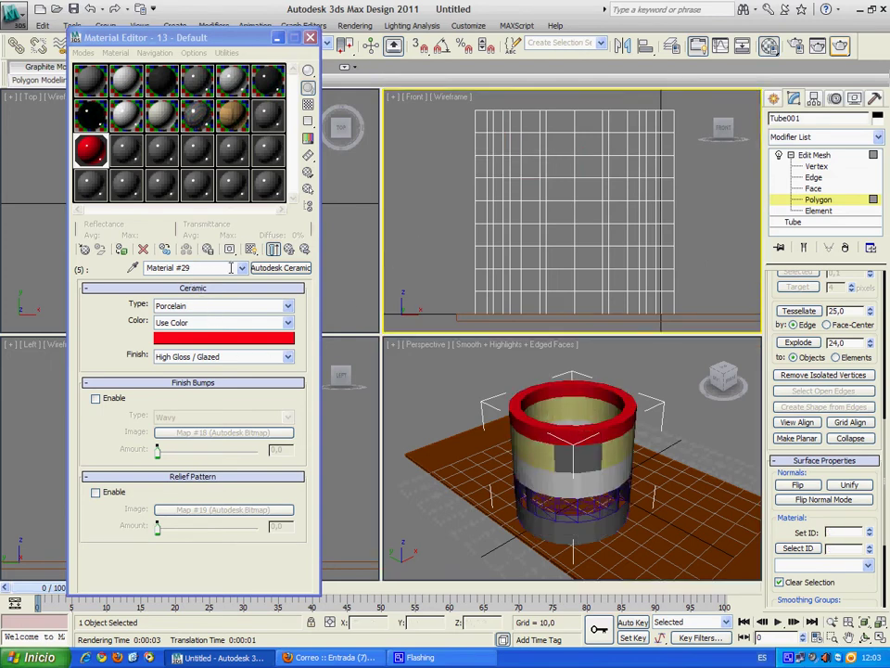
Step: Add a sixth sub-material to the Multi/Sub-Object material and use the bitmap hello_kitty.jpg as its diffuse map
{"action": "left_click", "coordinate": [288, 251]}
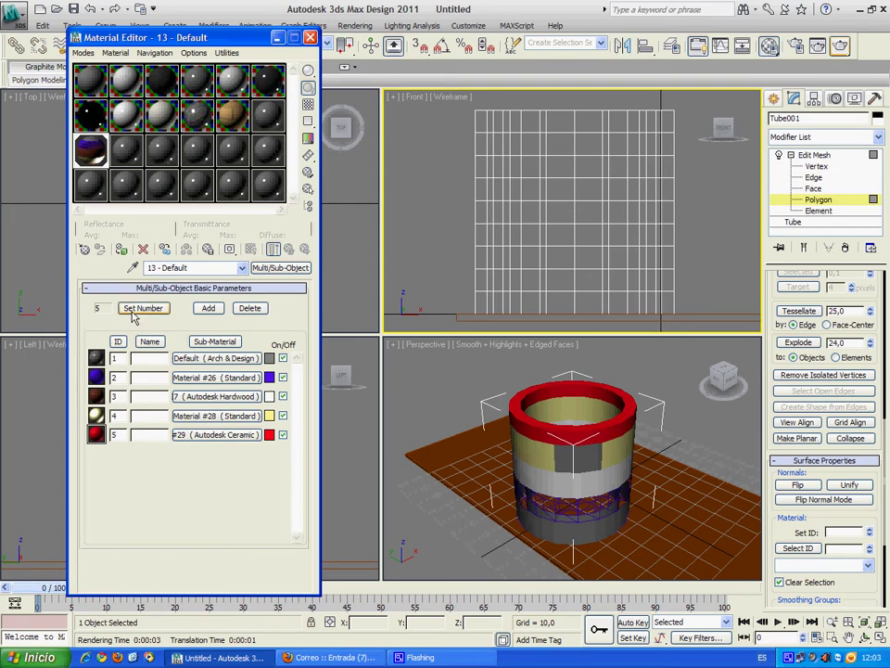
{"action": "left_click", "coordinate": [206, 308]}
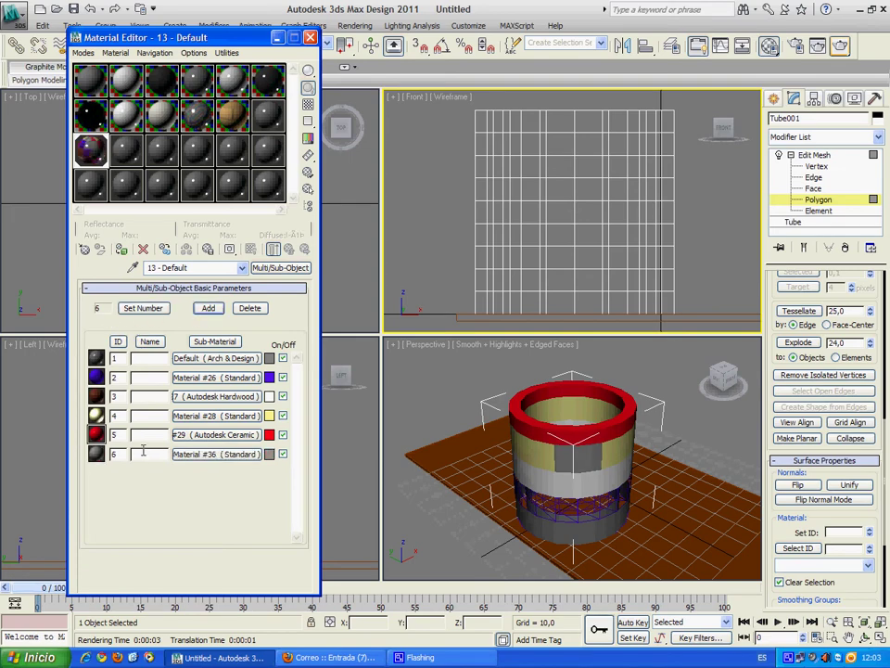
{"action": "left_click", "coordinate": [208, 455]}
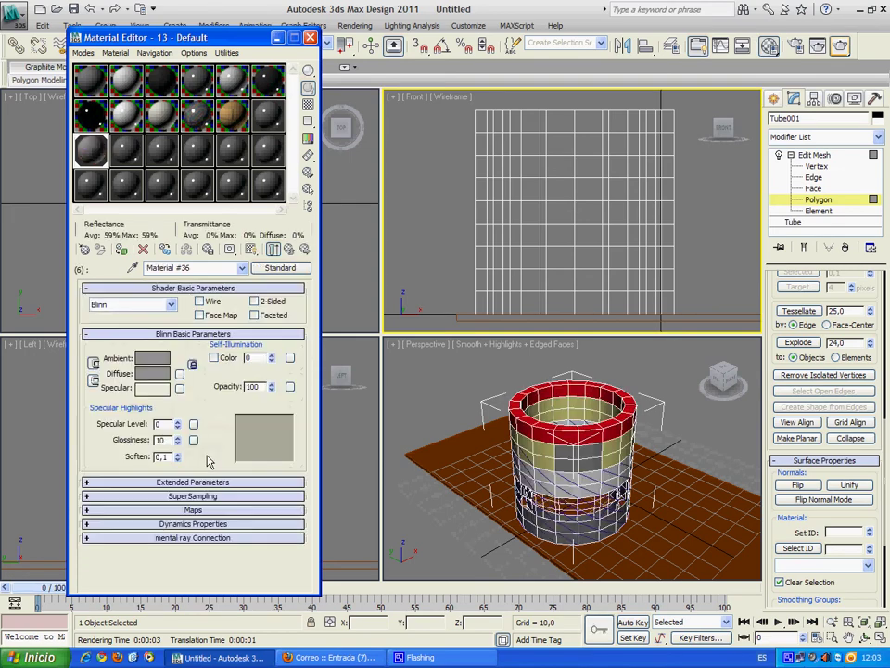
{"action": "left_click", "coordinate": [179, 375]}
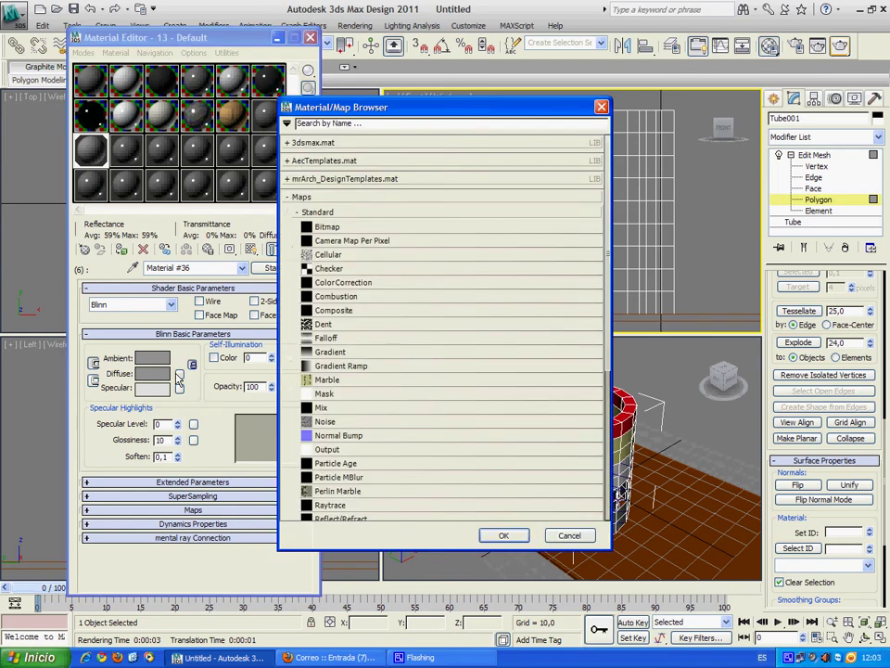
{"action": "double_click", "coordinate": [331, 228]}
{"action": "left_click", "coordinate": [378, 178]}
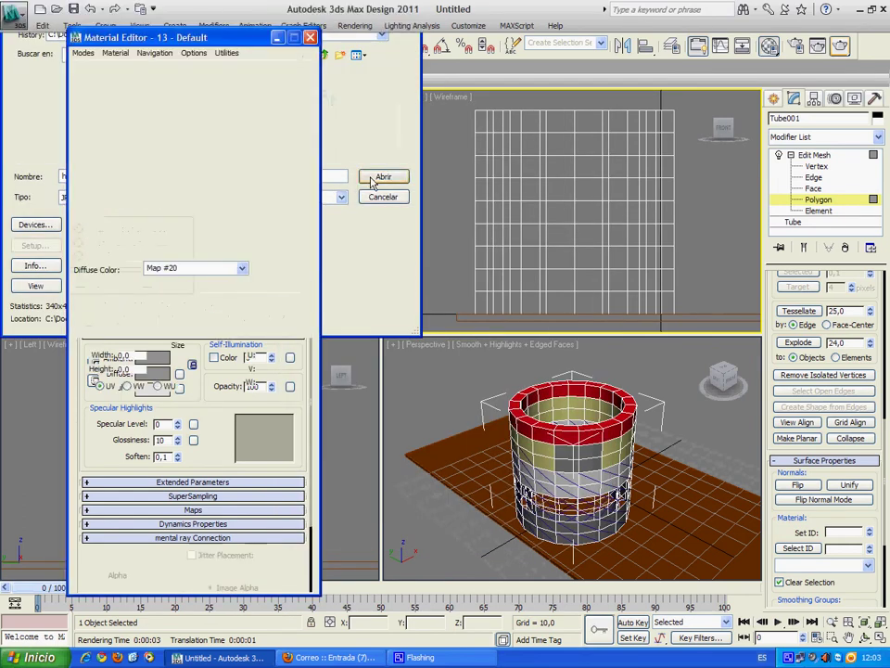
Step: Test-render the Front view to inspect the bitmap on the two polygons, then activate the Perspective viewport
{"action": "left_click", "coordinate": [839, 47]}
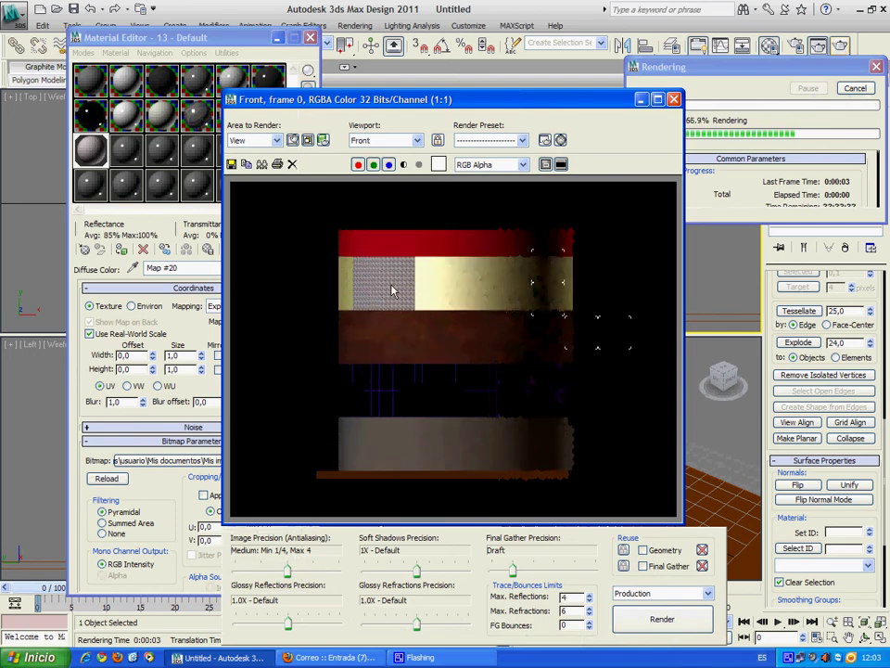
{"action": "left_click", "coordinate": [673, 102]}
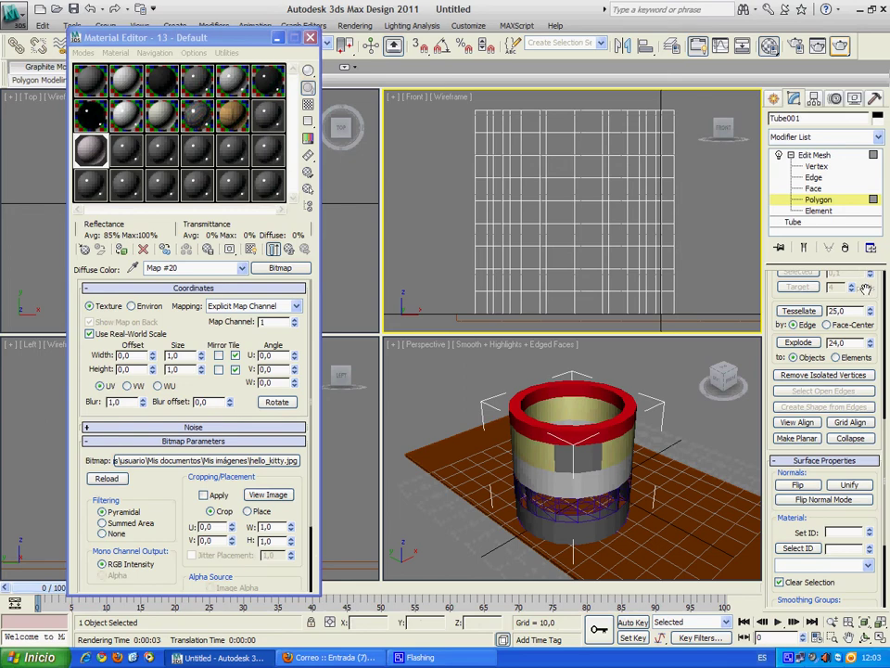
{"action": "left_click_drag", "start_coordinate": [865, 289], "coordinate": [868, 421]}
{"action": "left_click", "coordinate": [757, 465]}
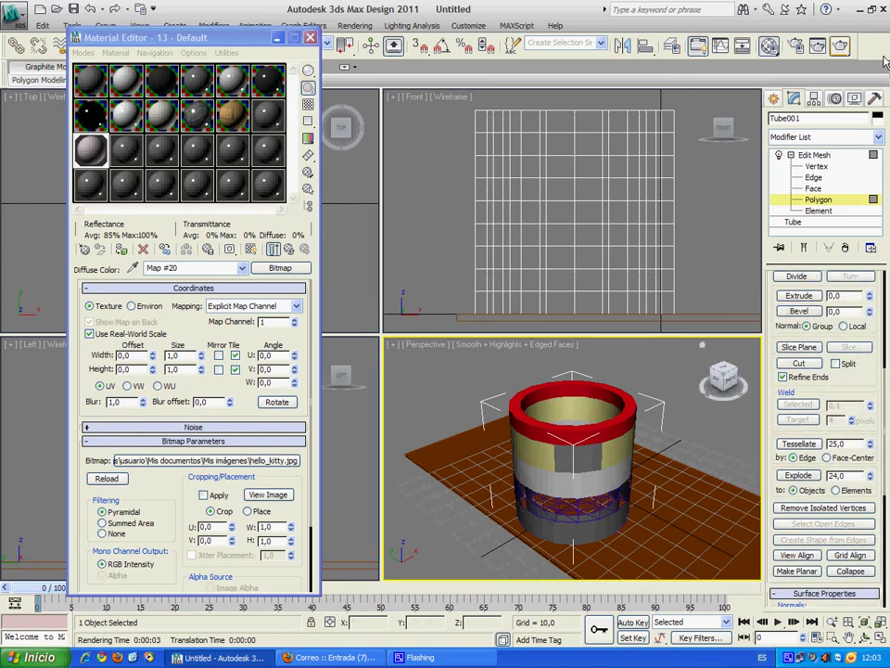